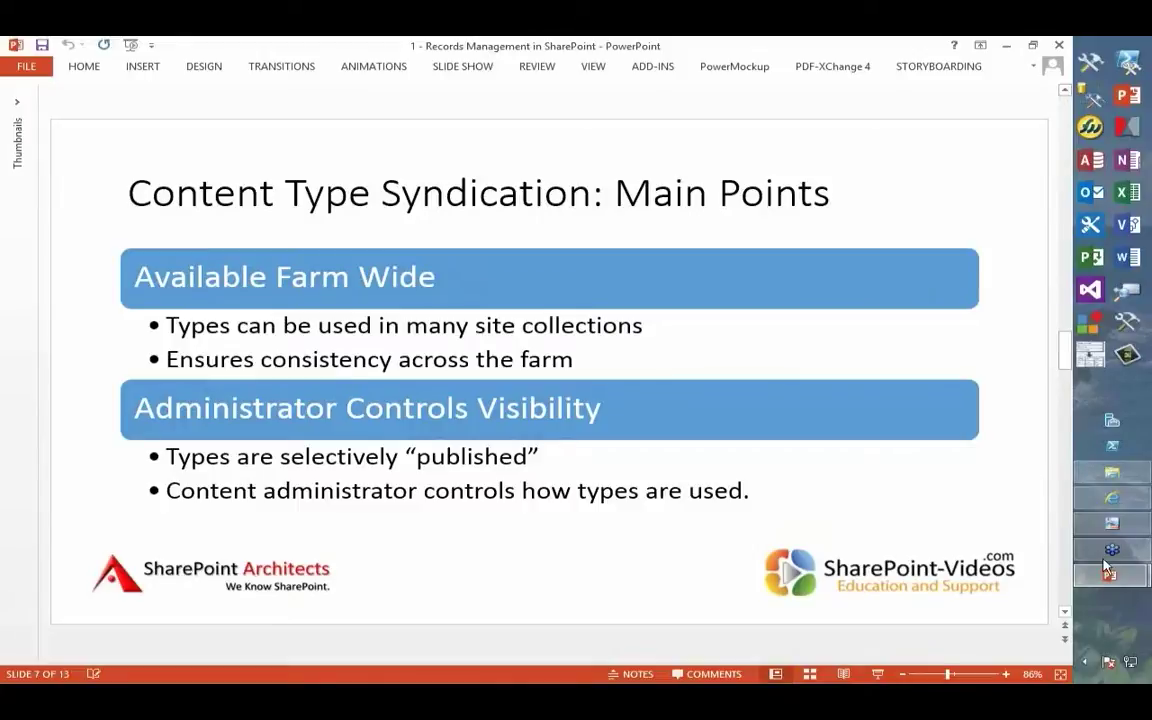
Switch to Internet Explorer and open the ACME Content Types site.
click(1112, 498)
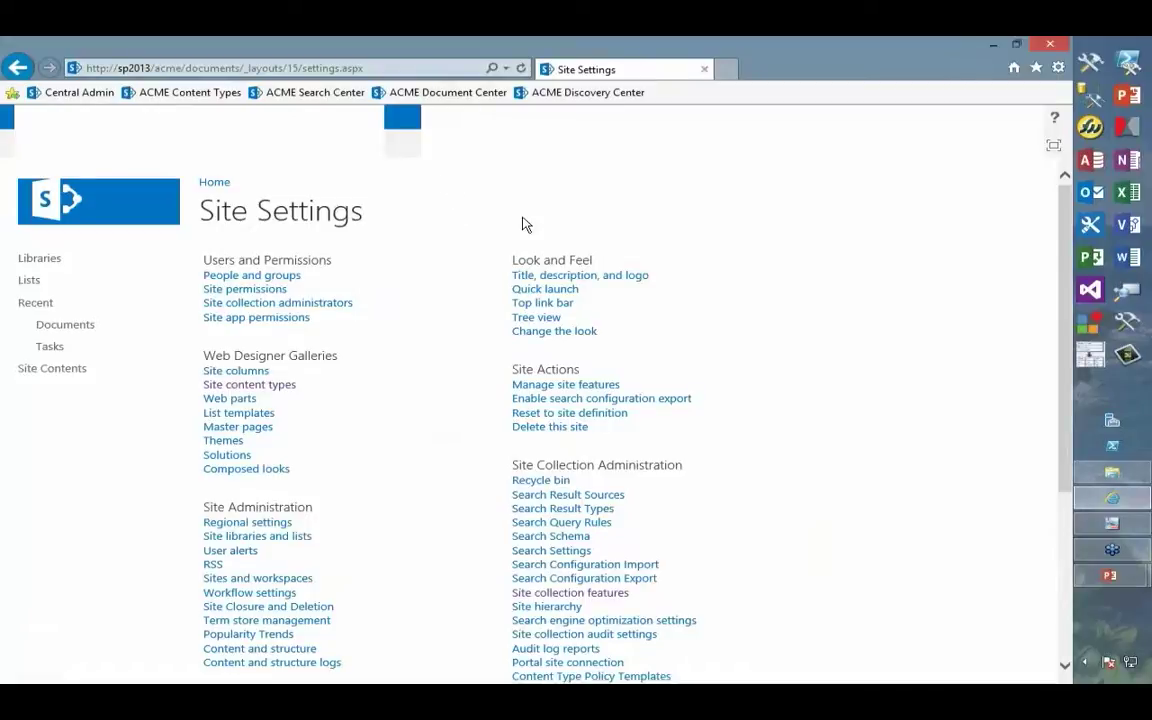
click(182, 95)
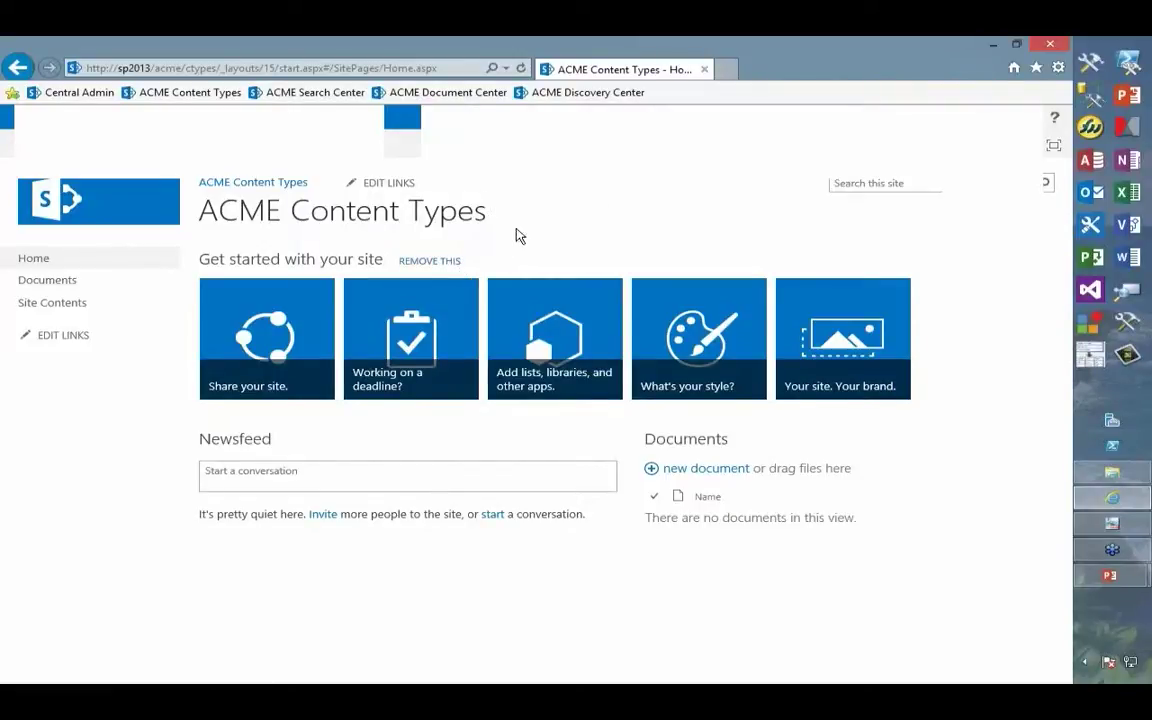
View the site collection creation page and the list of all site collections in Central Administration.
click(77, 96)
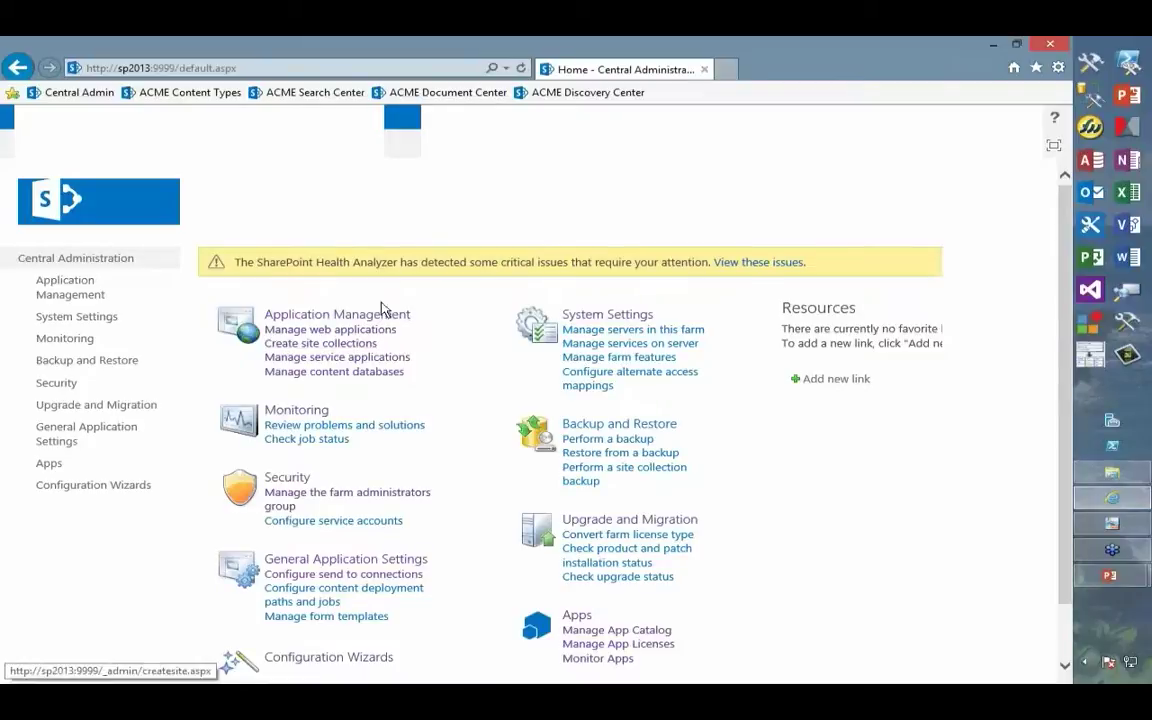
click(63, 290)
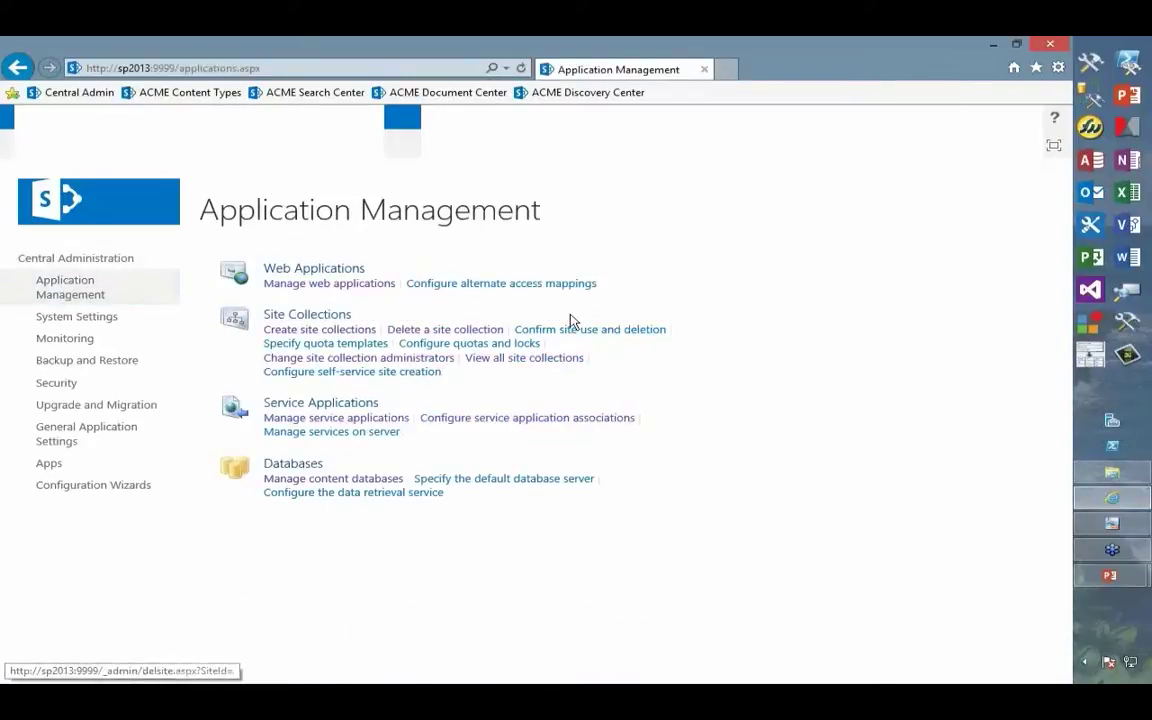
click(310, 331)
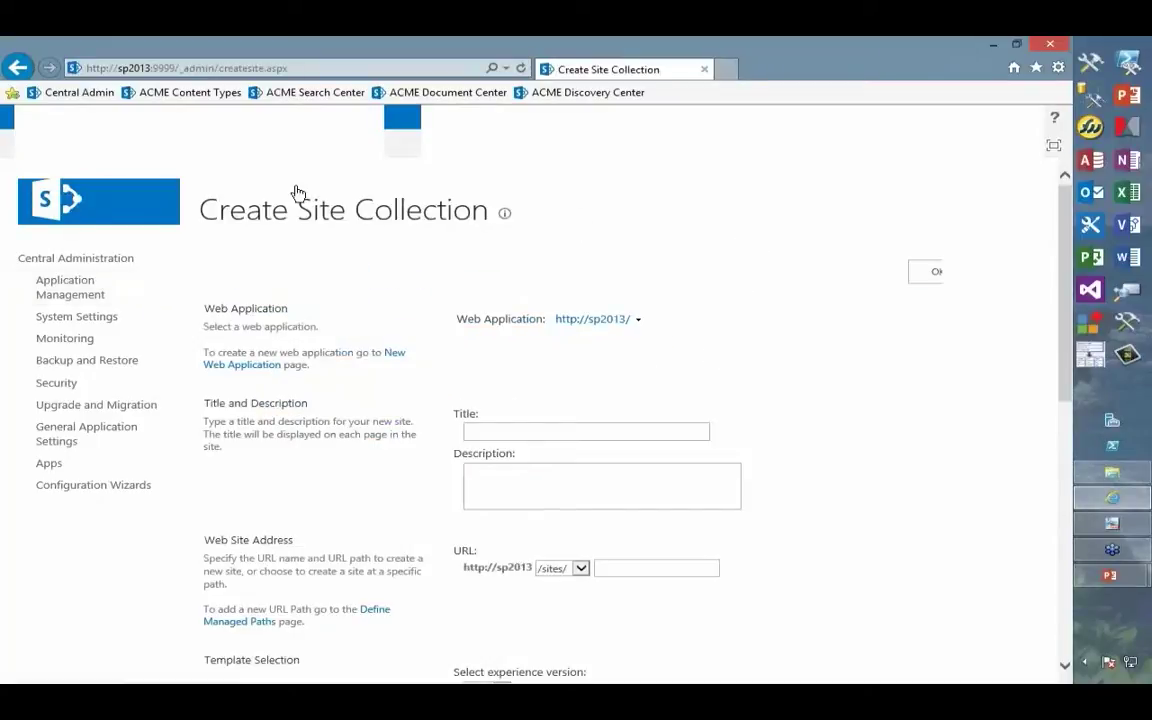
click(66, 292)
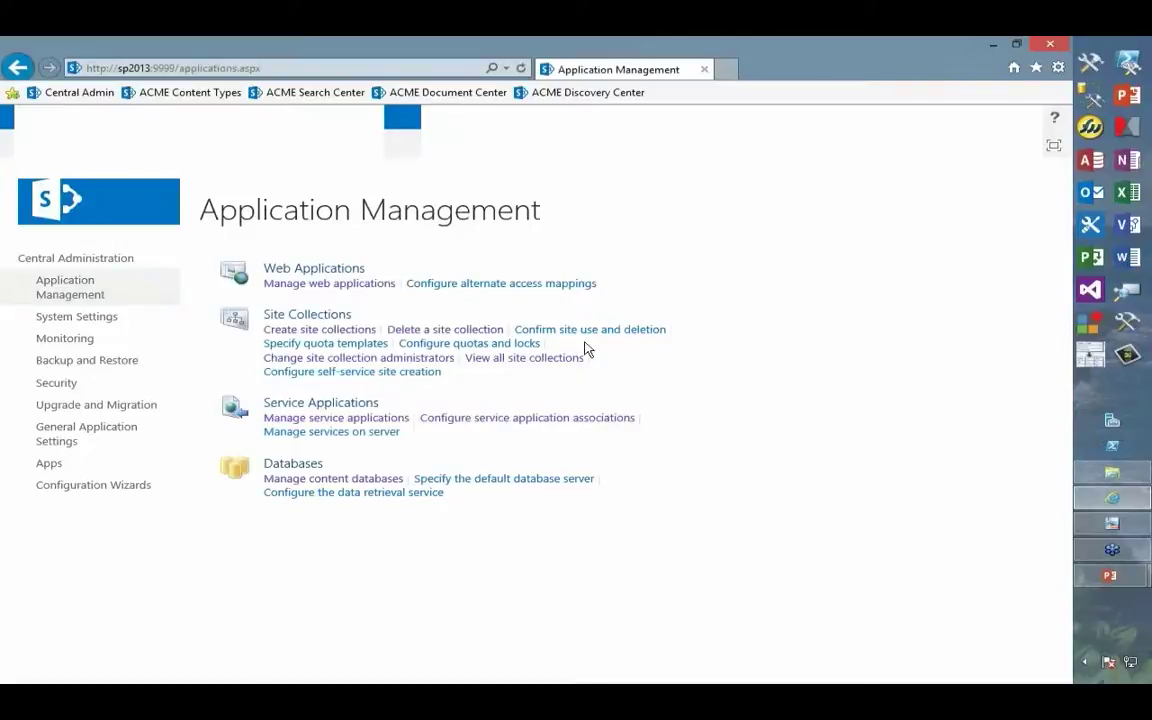
click(535, 360)
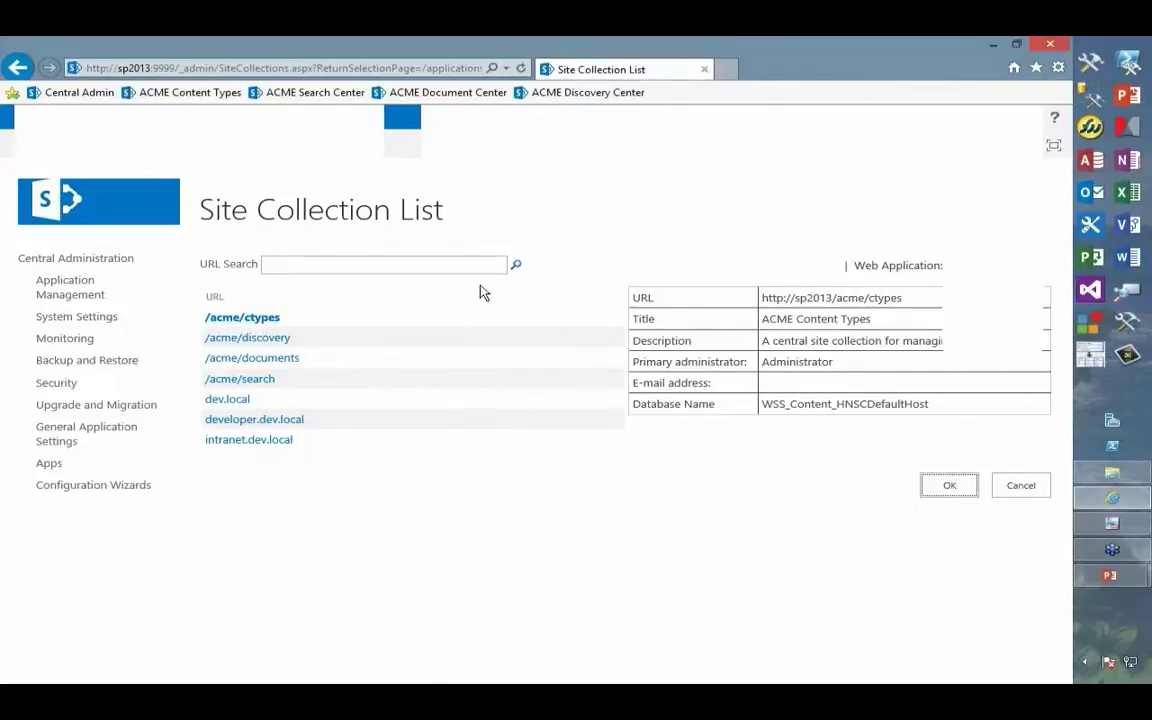
Examine the Content Type hub URL in the properties of the Managed Metadata Service application.
click(62, 293)
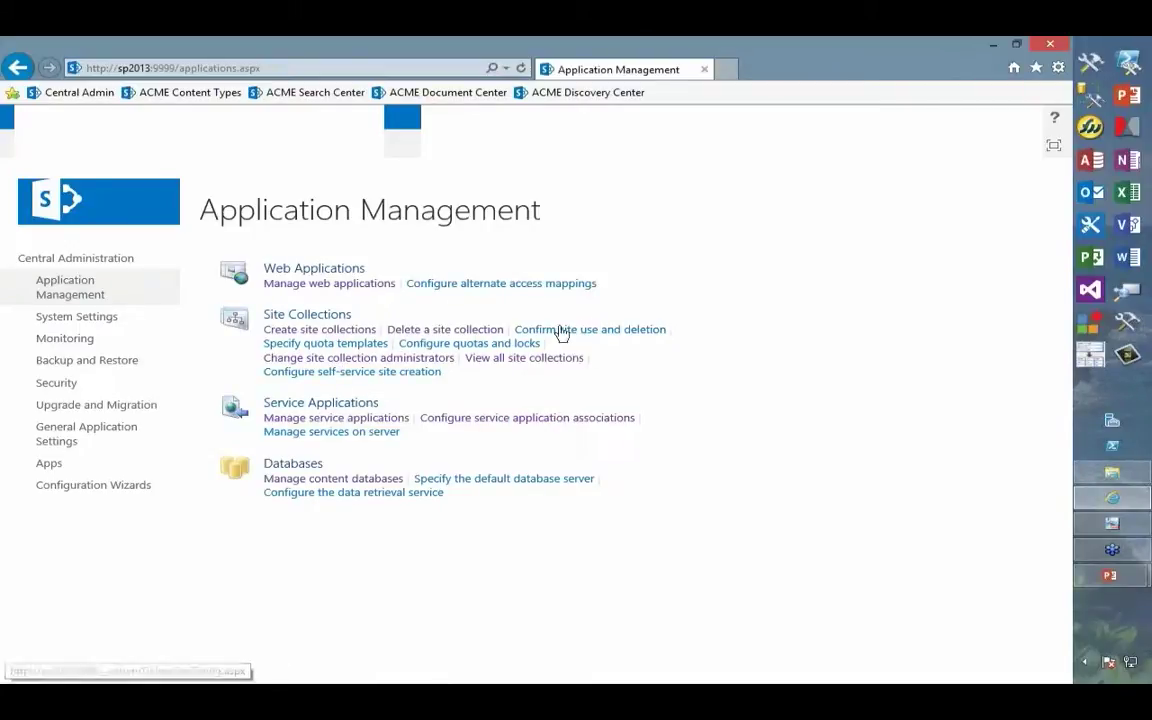
click(331, 419)
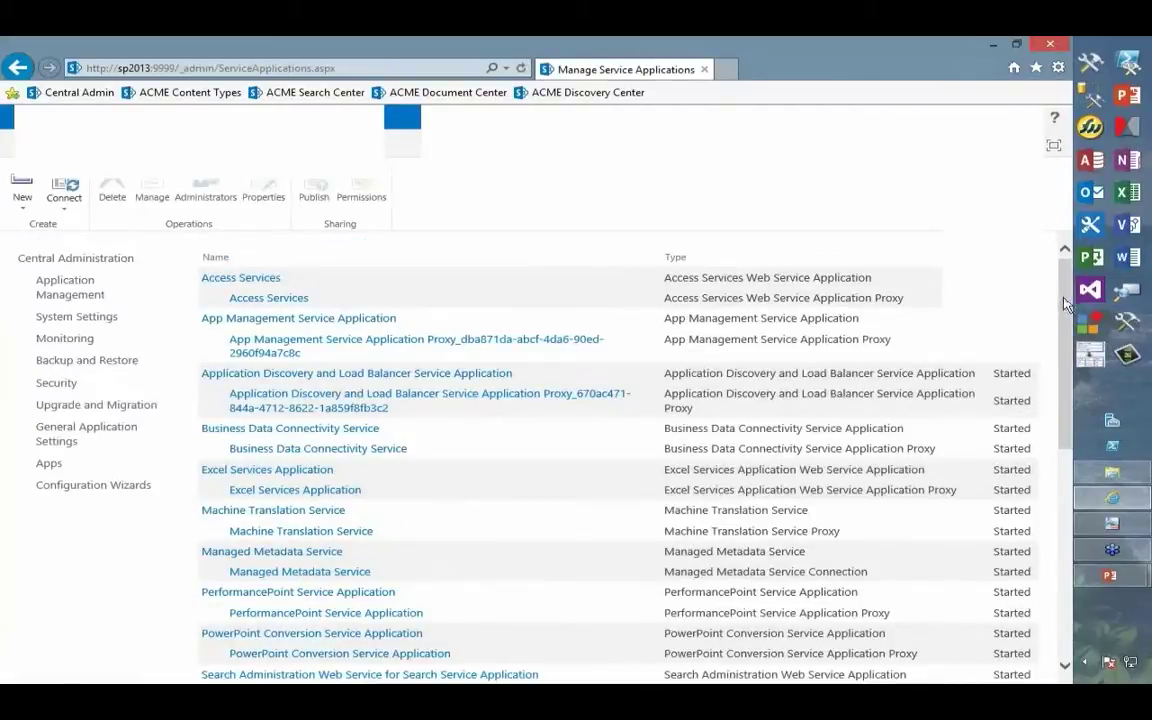
mouse_move(1060, 302)
mouse_down()
mouse_move(1053, 449)
mouse_move(1068, 370)
mouse_move(1063, 290)
mouse_up()
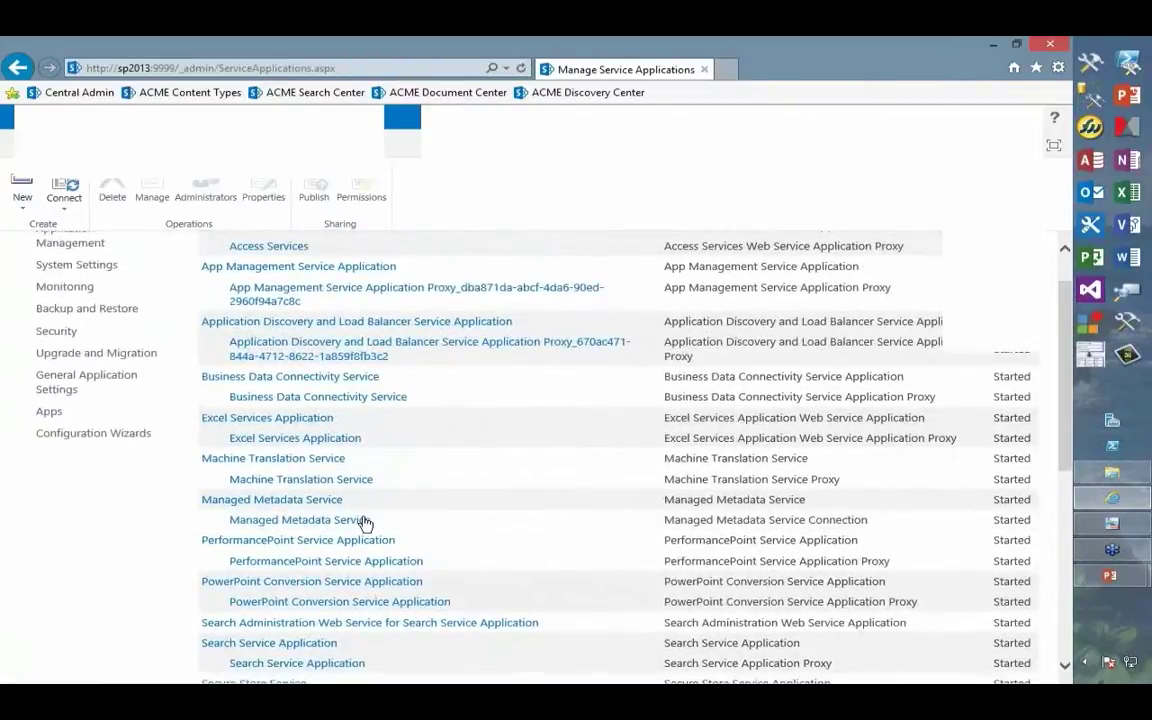
click(470, 500)
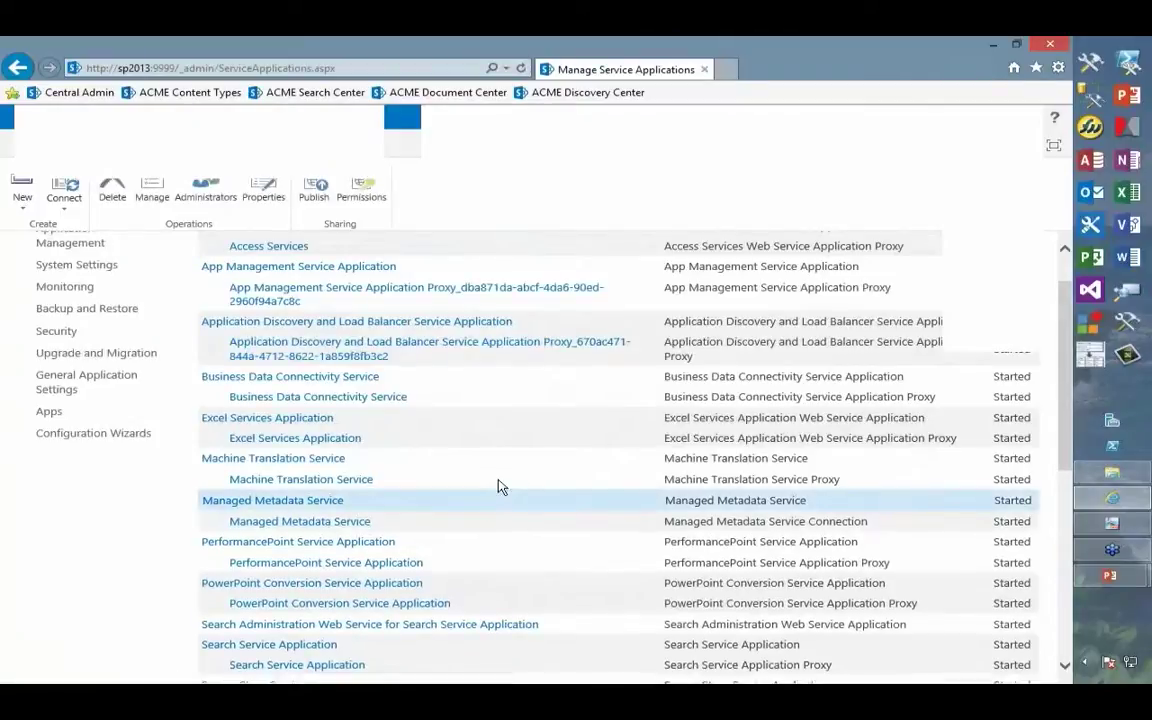
click(262, 197)
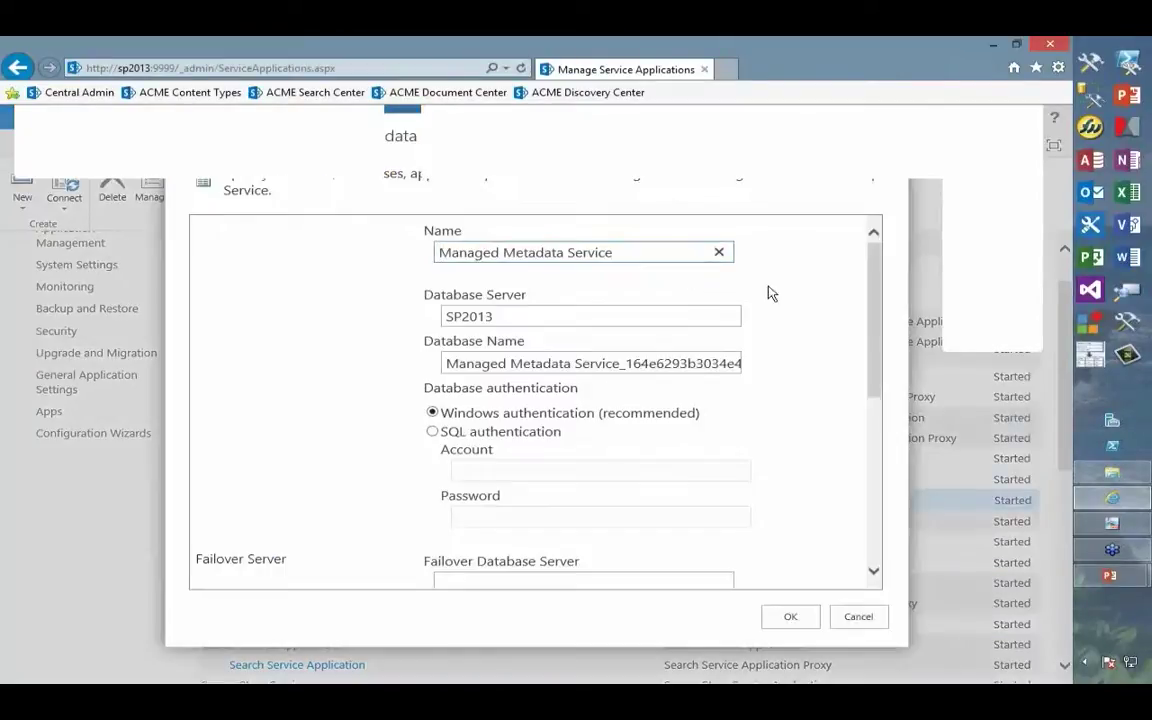
drag(874, 298, 876, 467)
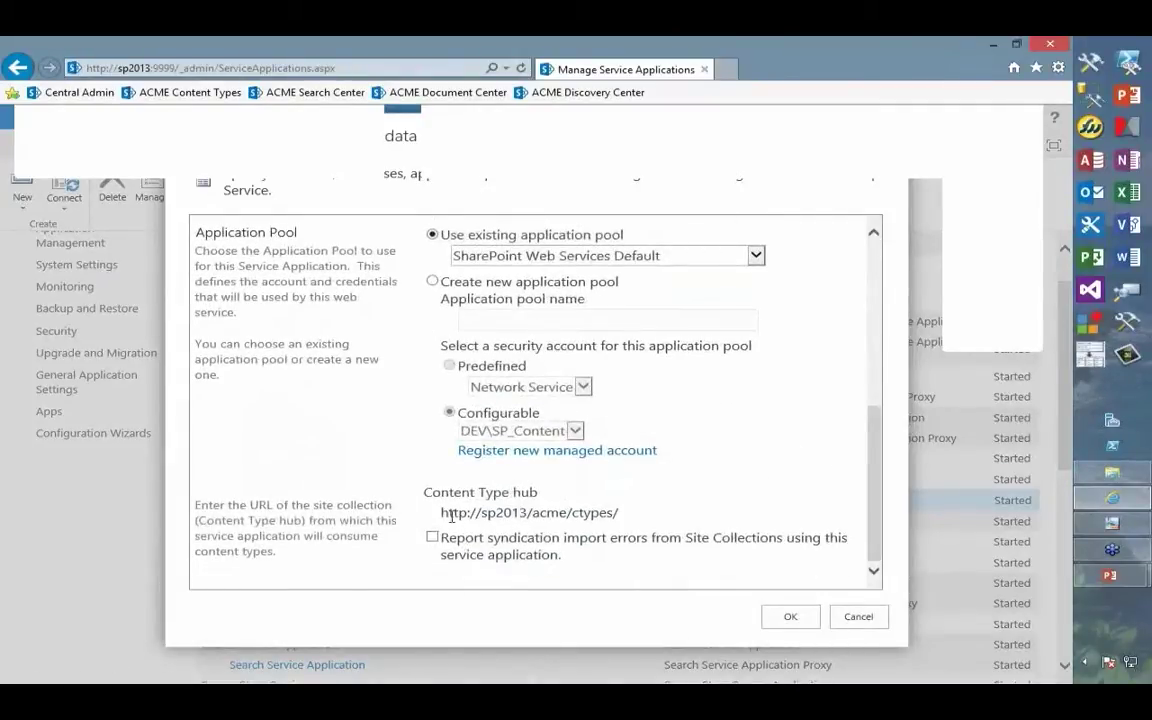
drag(441, 513, 617, 508)
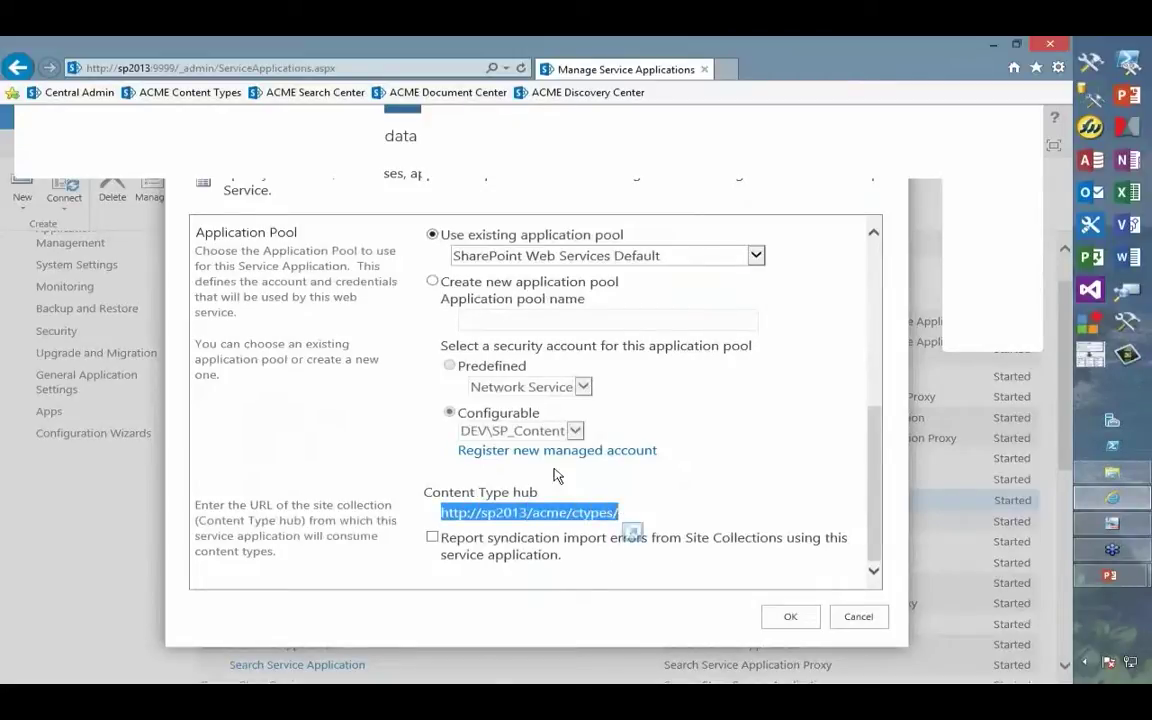
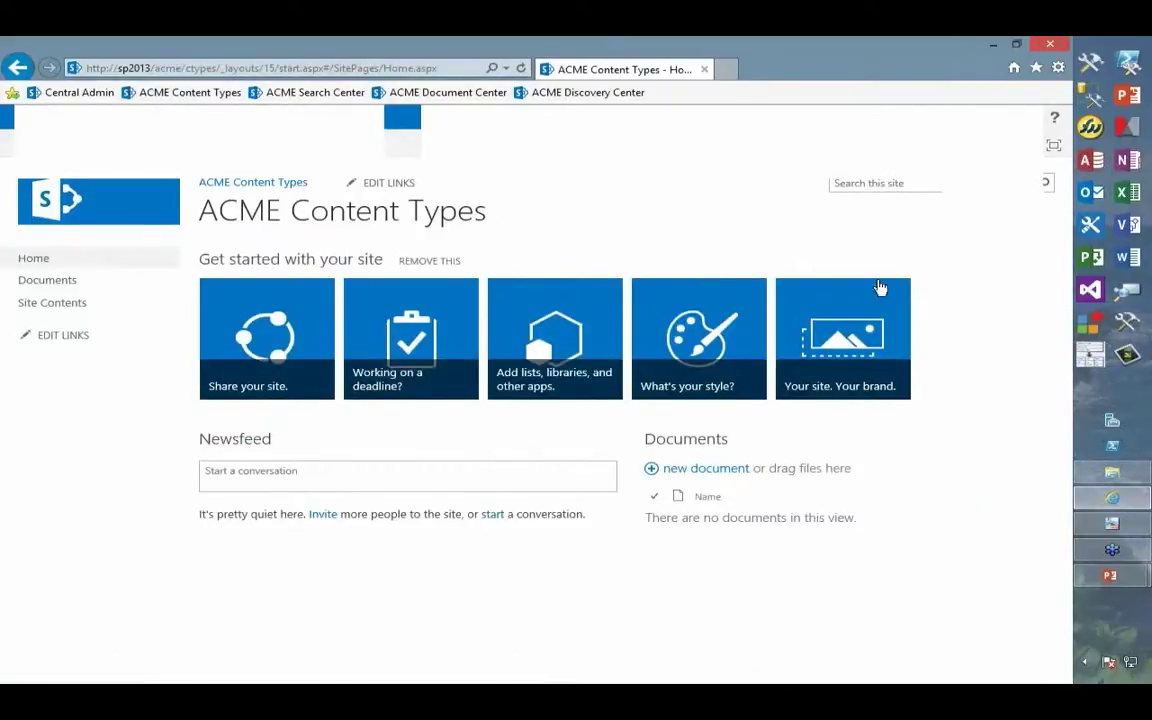
Review the Content Type Syndication Hub entry in the site collection features of the ACME Content Types site.
click(1022, 130)
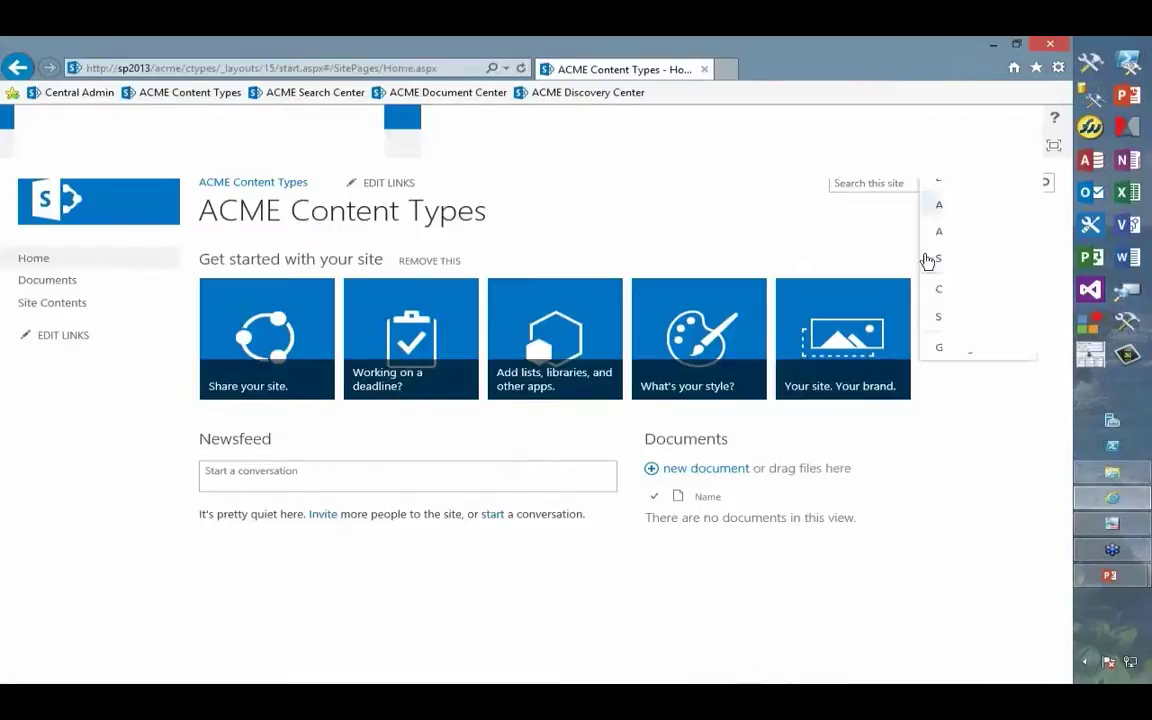
click(946, 325)
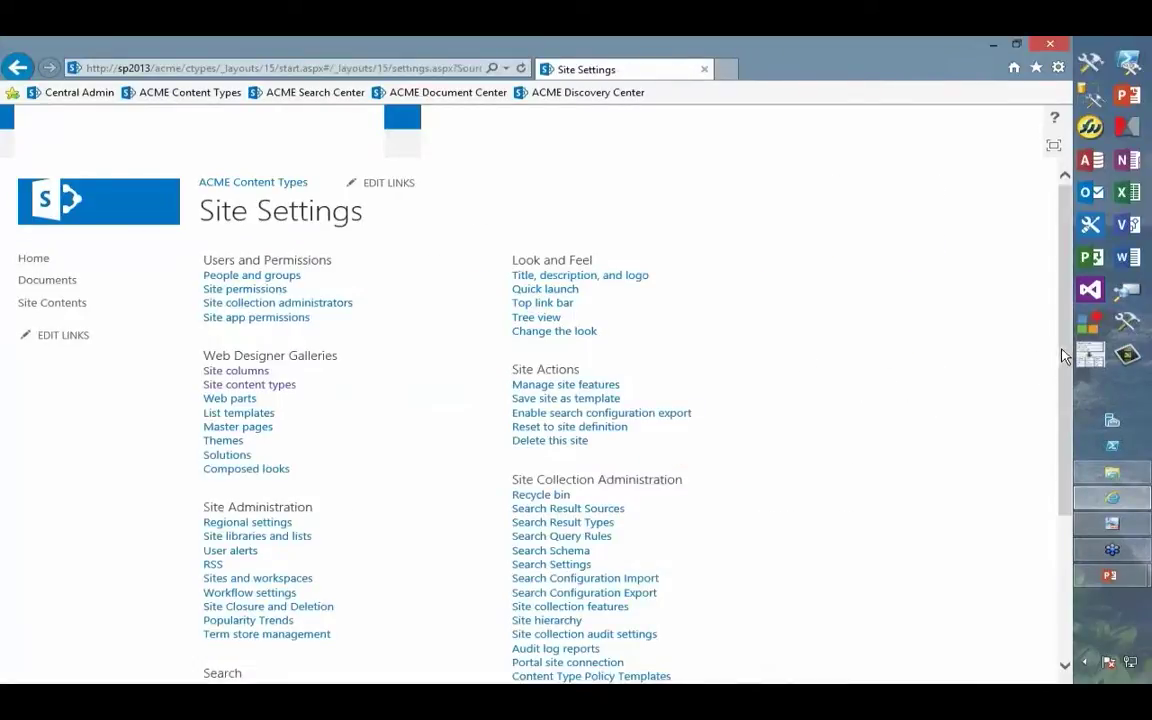
scroll(1062, 352, down, 2)
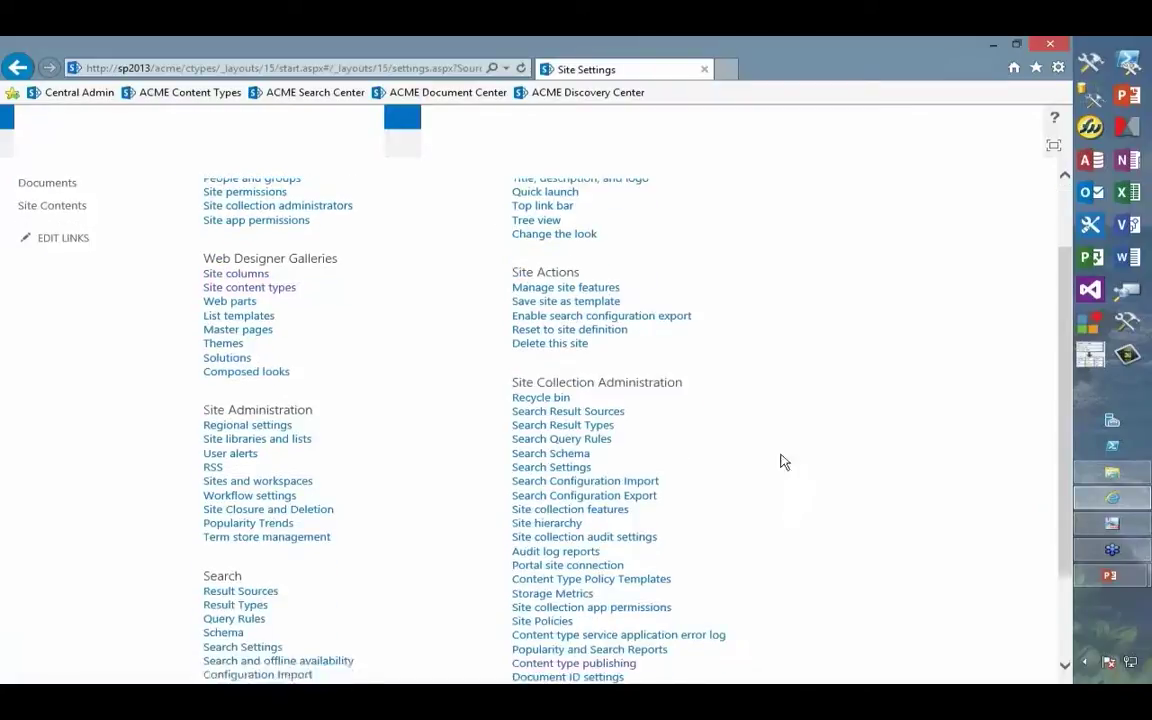
click(604, 511)
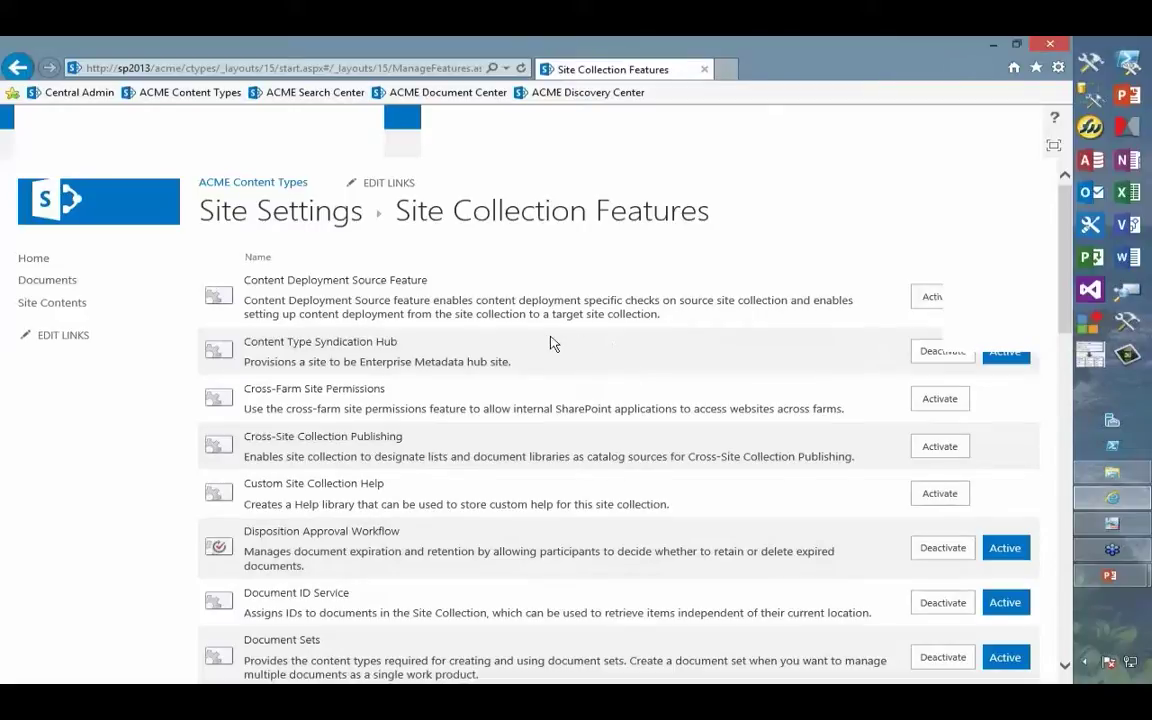
Return to Site Settings and view the content type publishing hubs of the site collection.
click(316, 222)
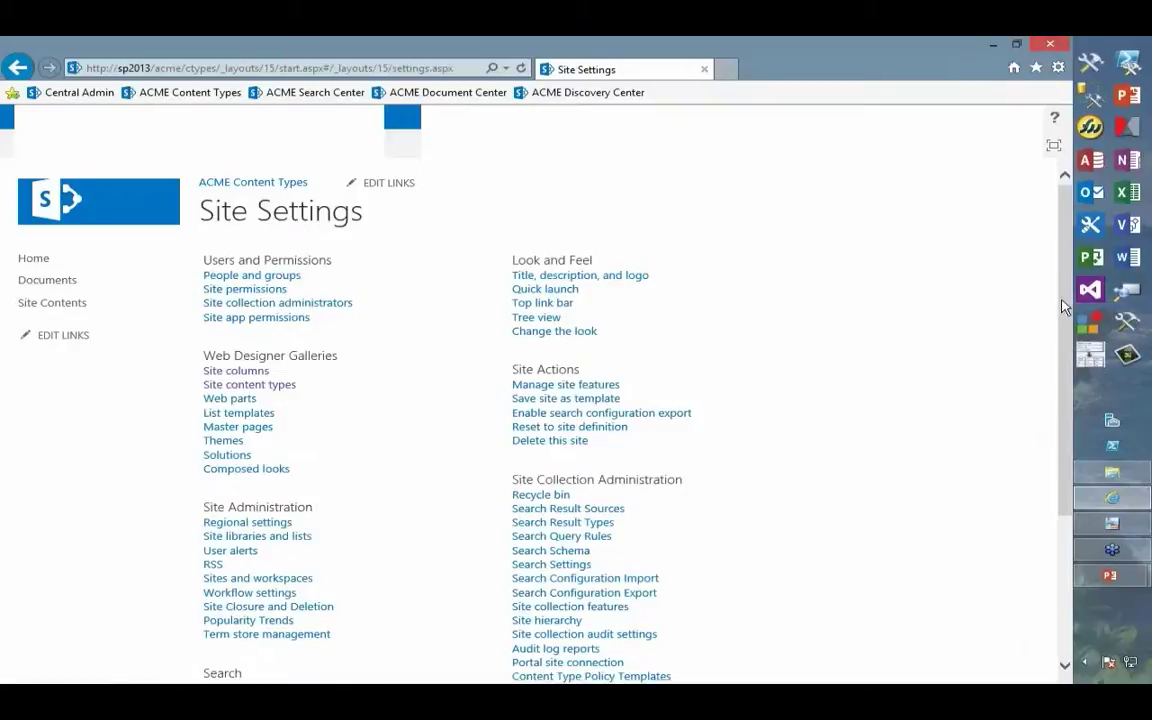
drag(1064, 307, 1055, 440)
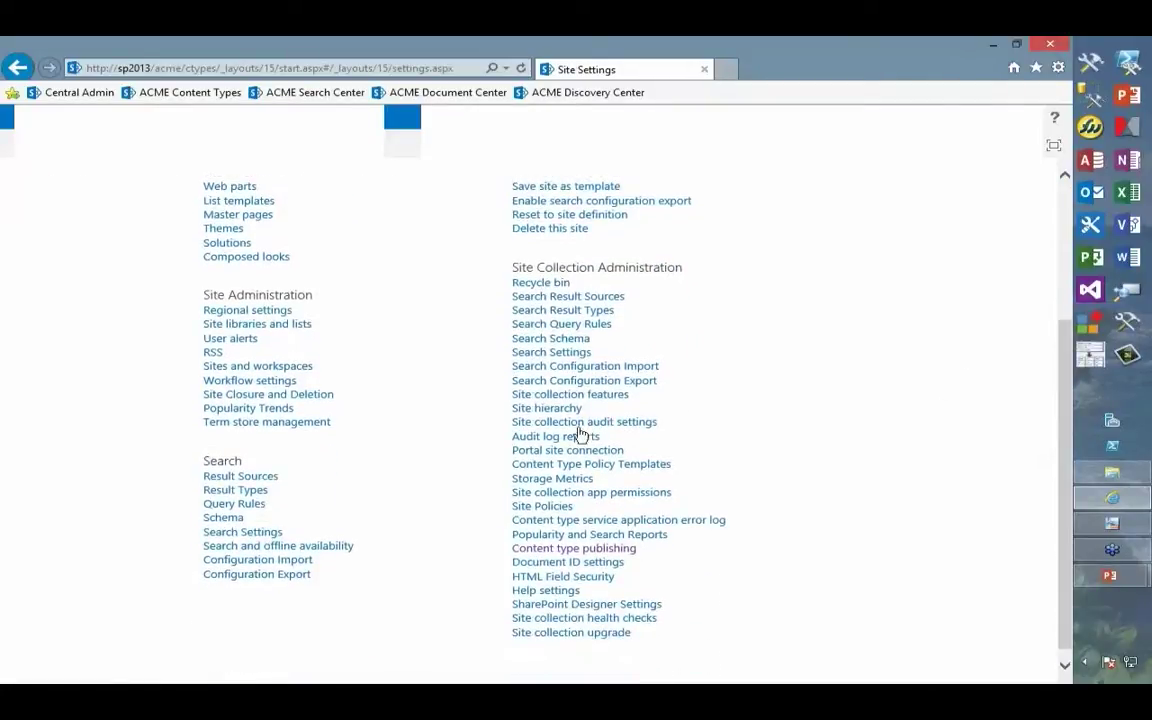
click(581, 552)
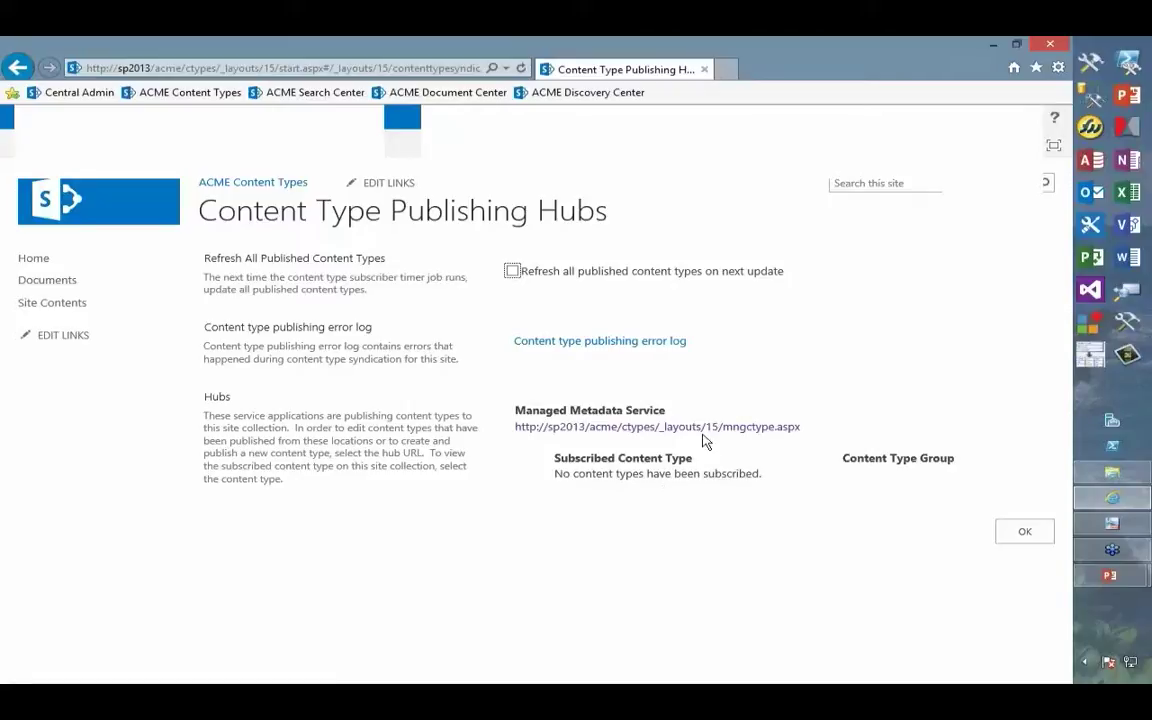
Inspect the content type consumption setting in the Managed Metadata Service Connection properties in Central Administration, and leave without saving.
click(82, 96)
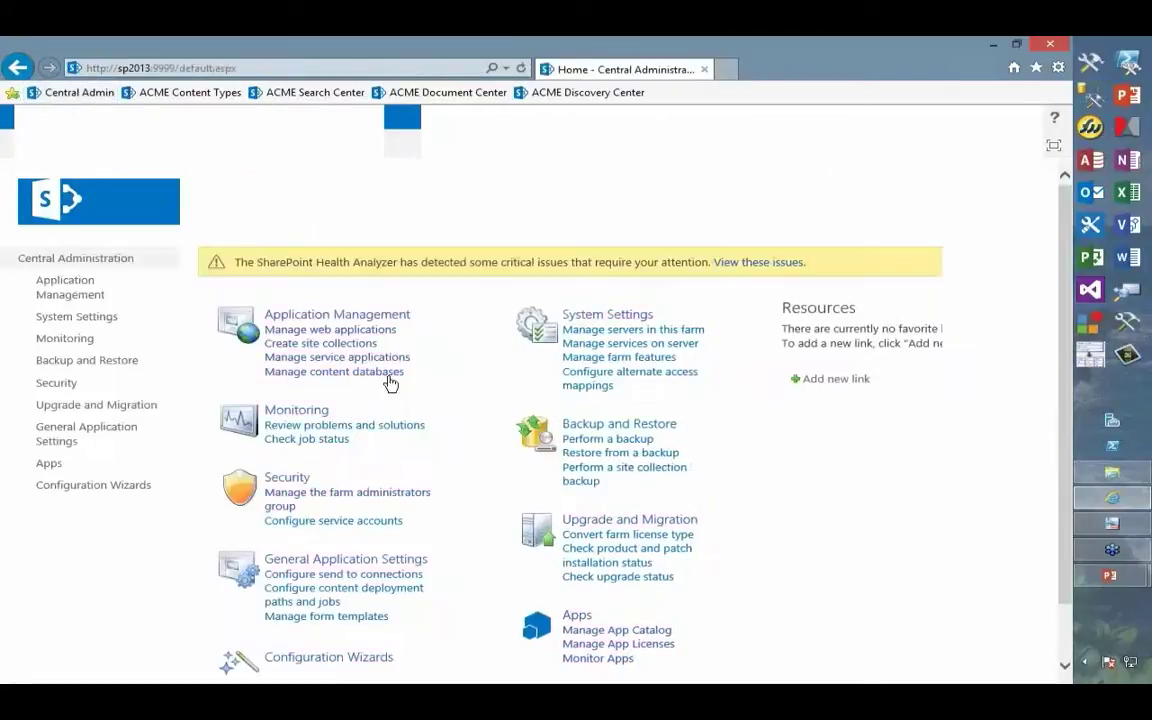
click(340, 362)
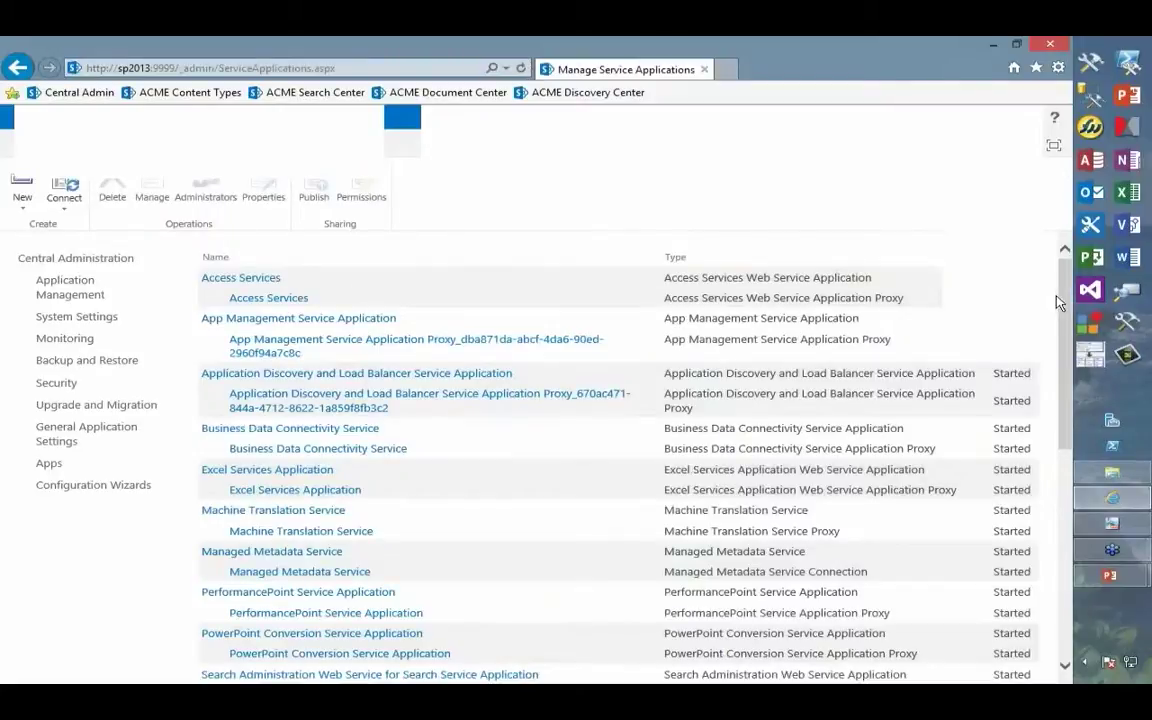
drag(1068, 300, 1076, 365)
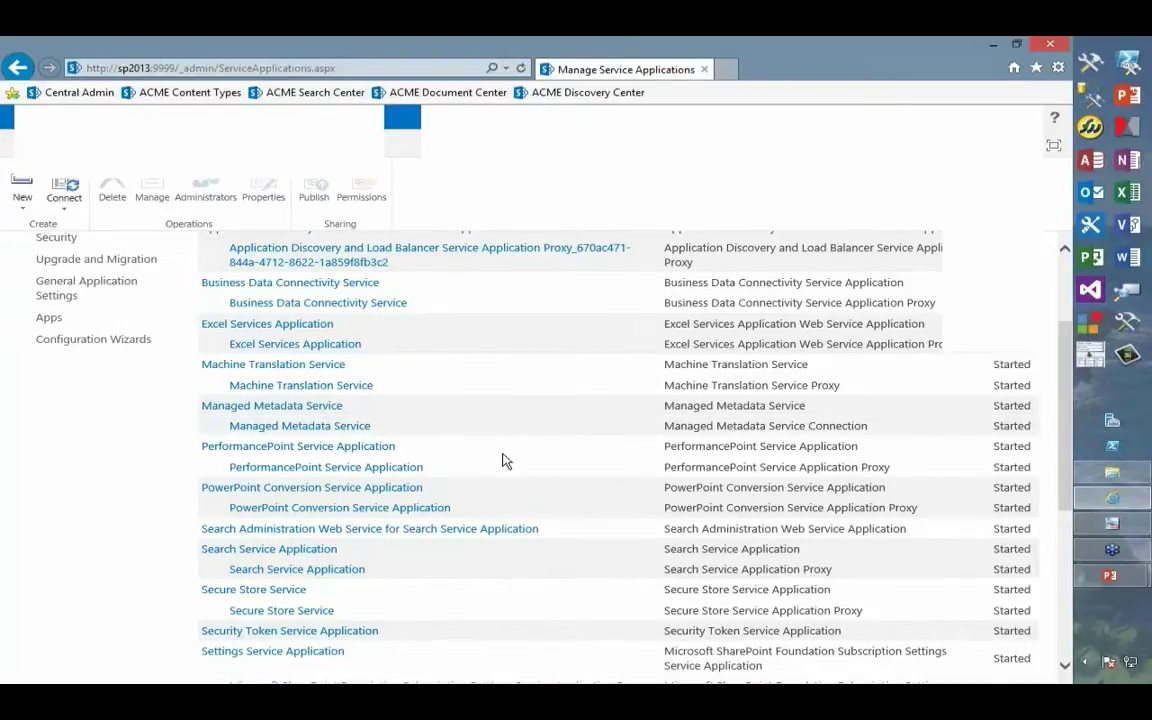
click(387, 409)
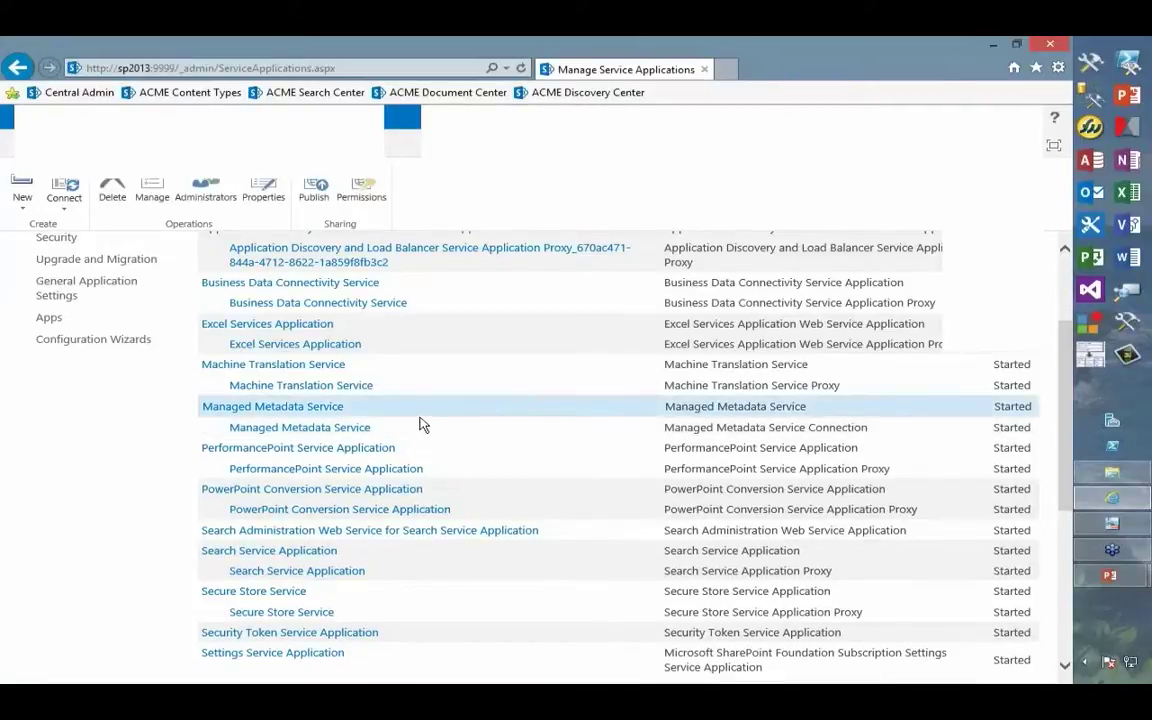
click(422, 431)
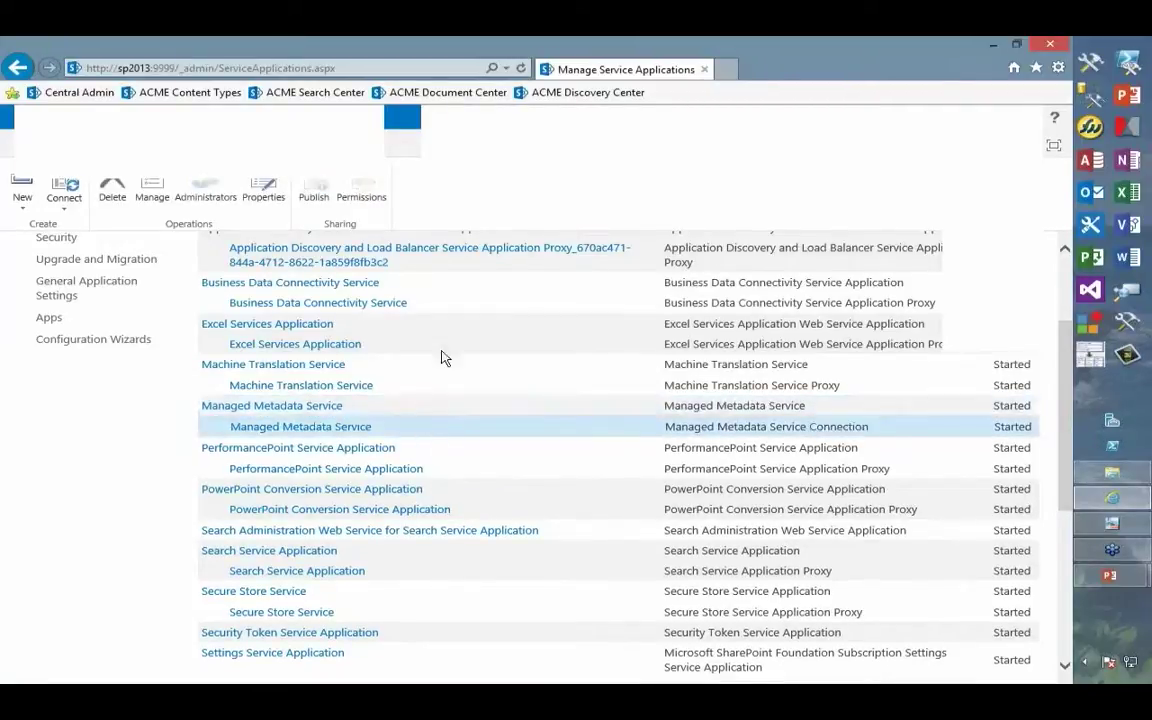
click(264, 200)
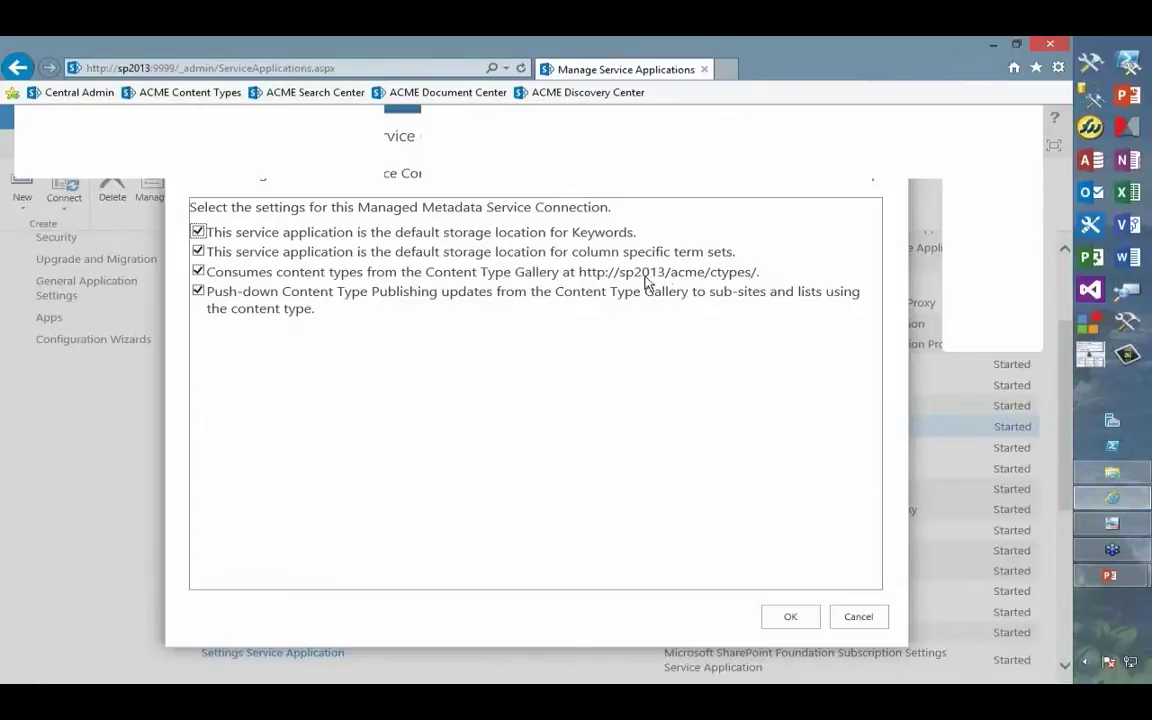
click(199, 272)
click(199, 272)
click(847, 620)
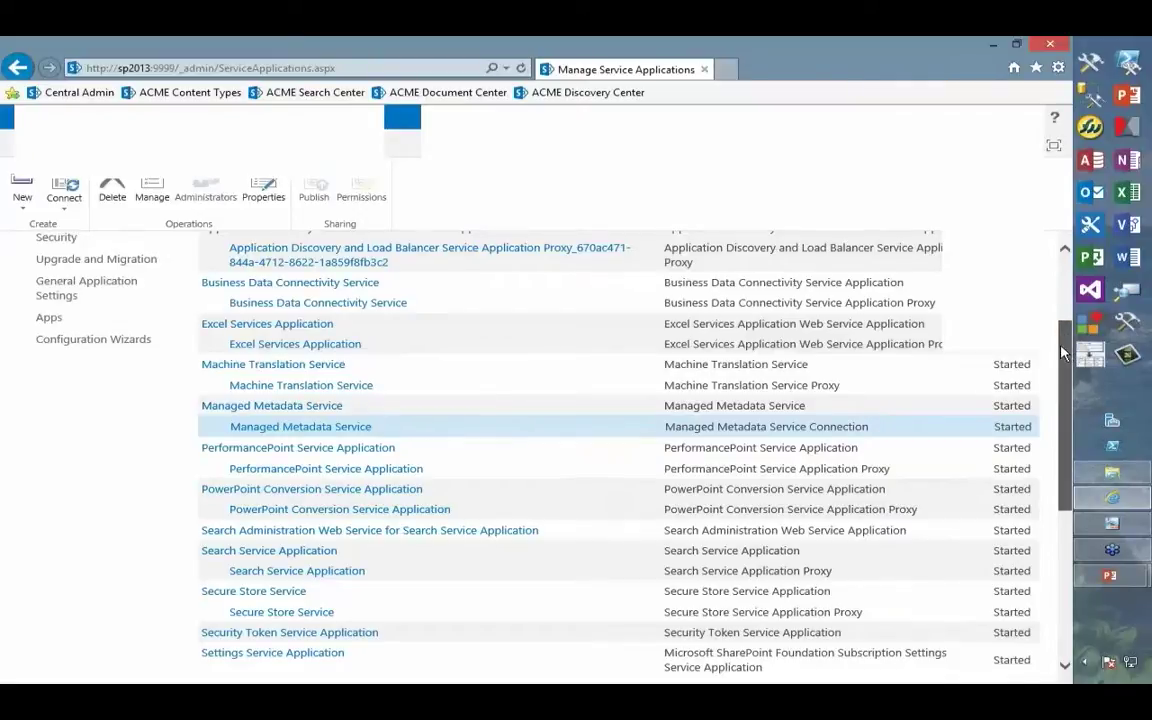
Find the Content Type Hub timer job among the job definitions, check its schedule type, and open it for editing.
scroll(1060, 320, up, 2)
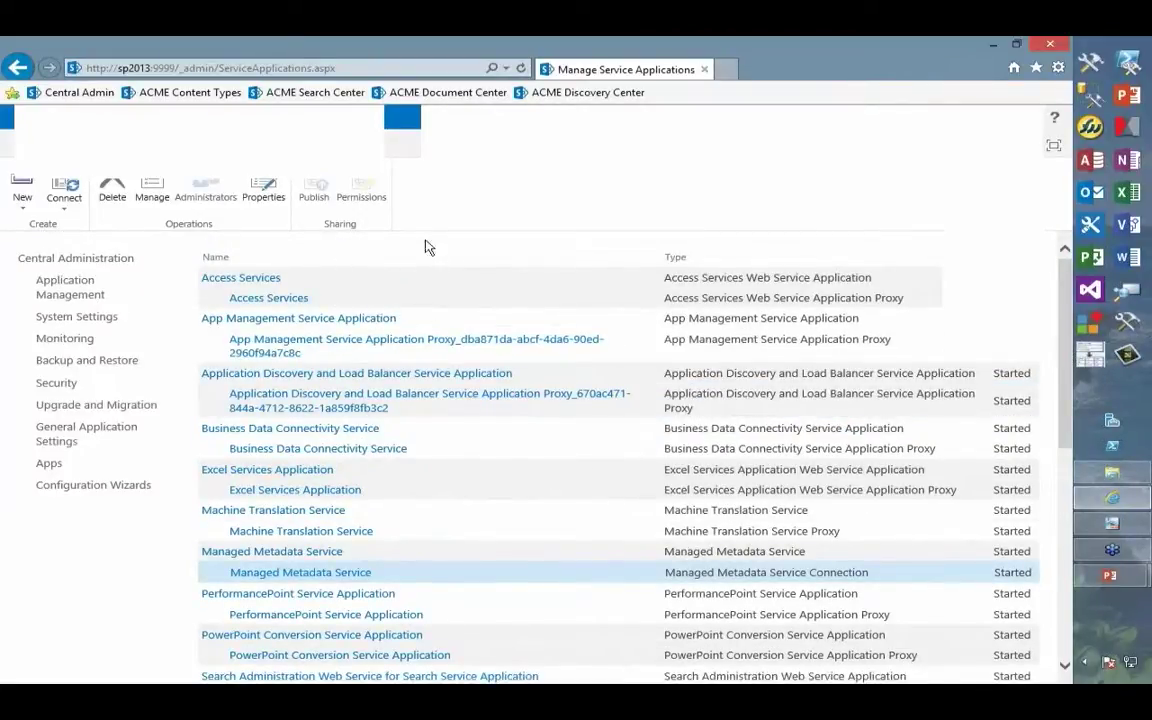
click(64, 338)
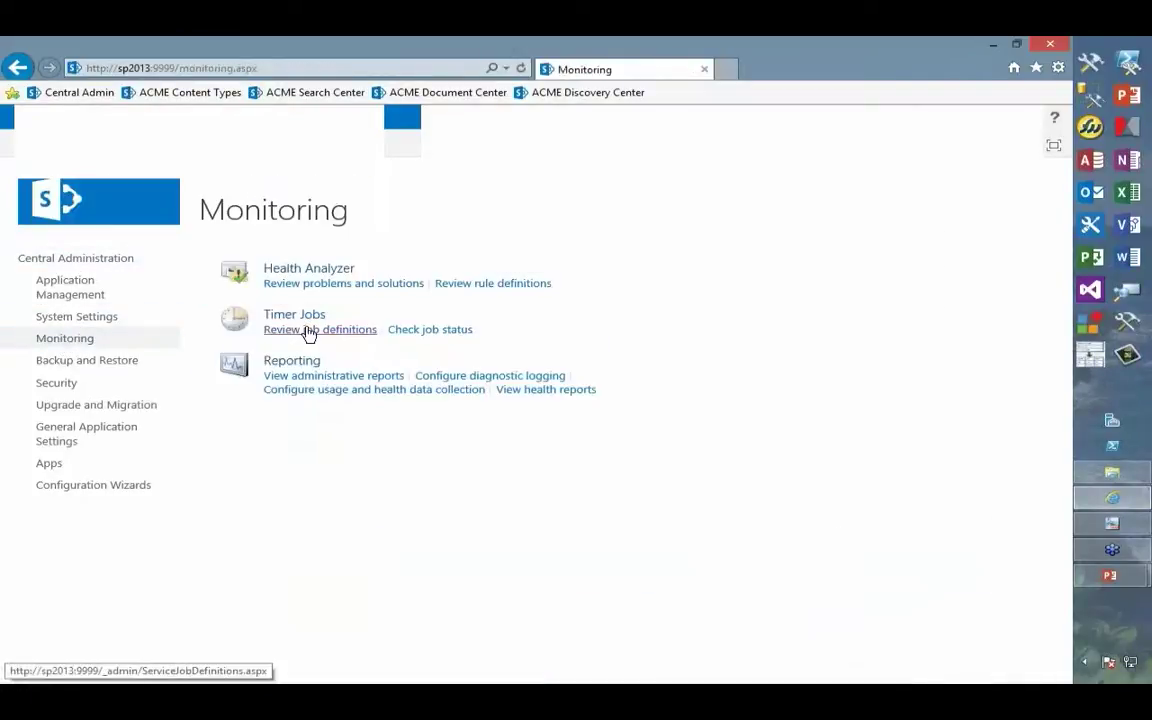
click(310, 330)
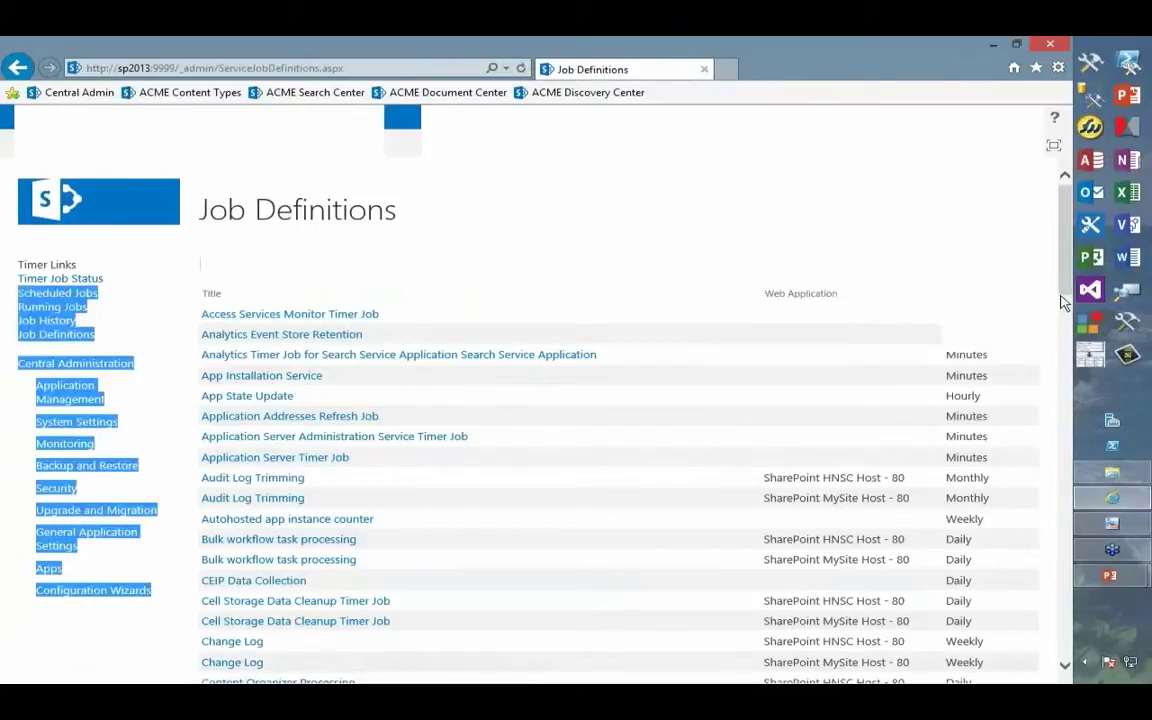
drag(1060, 278, 1088, 350)
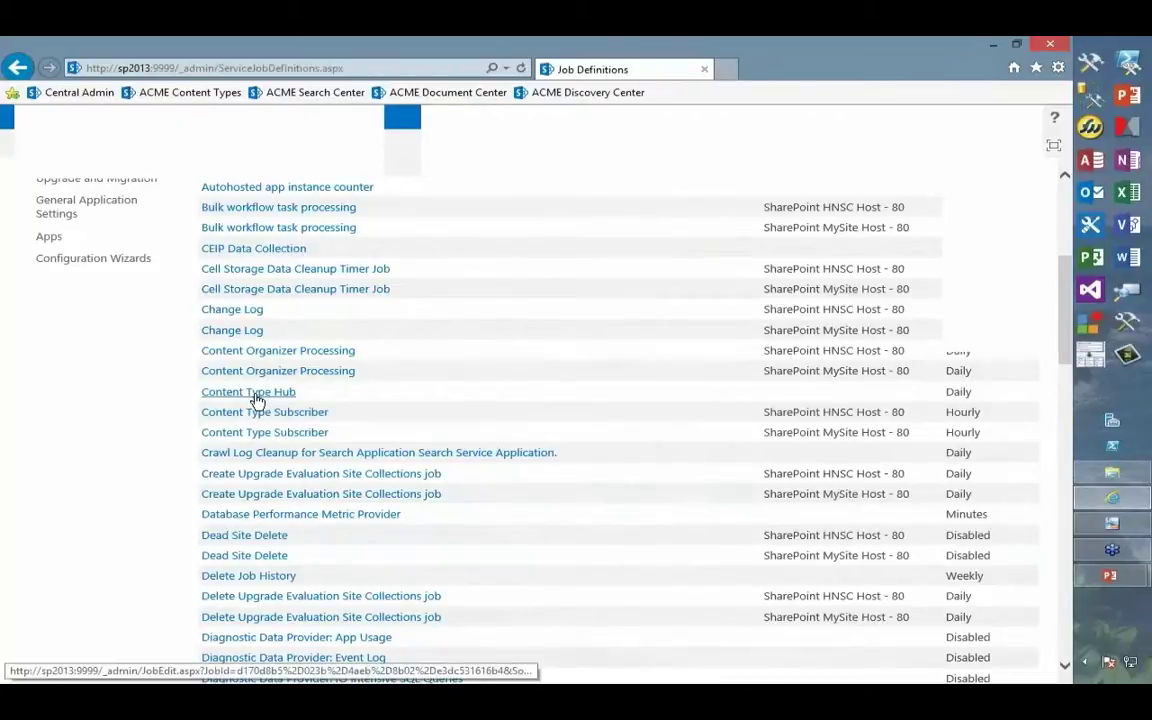
double_click(969, 392)
drag(969, 392, 935, 408)
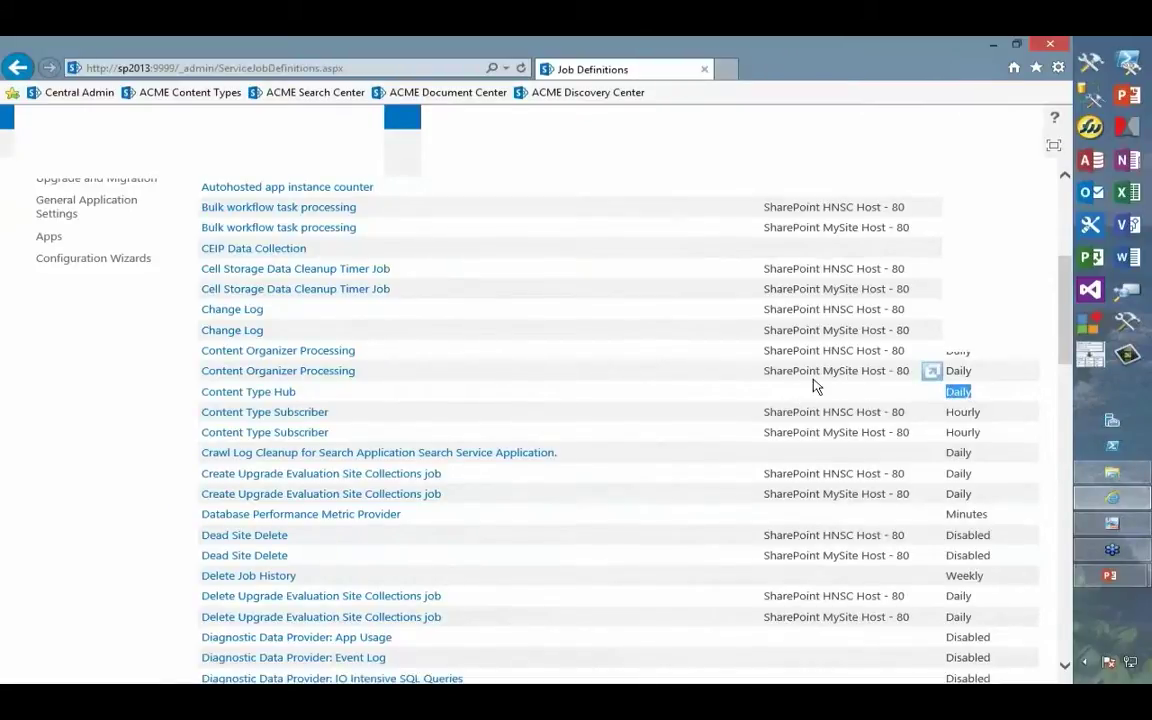
click(268, 395)
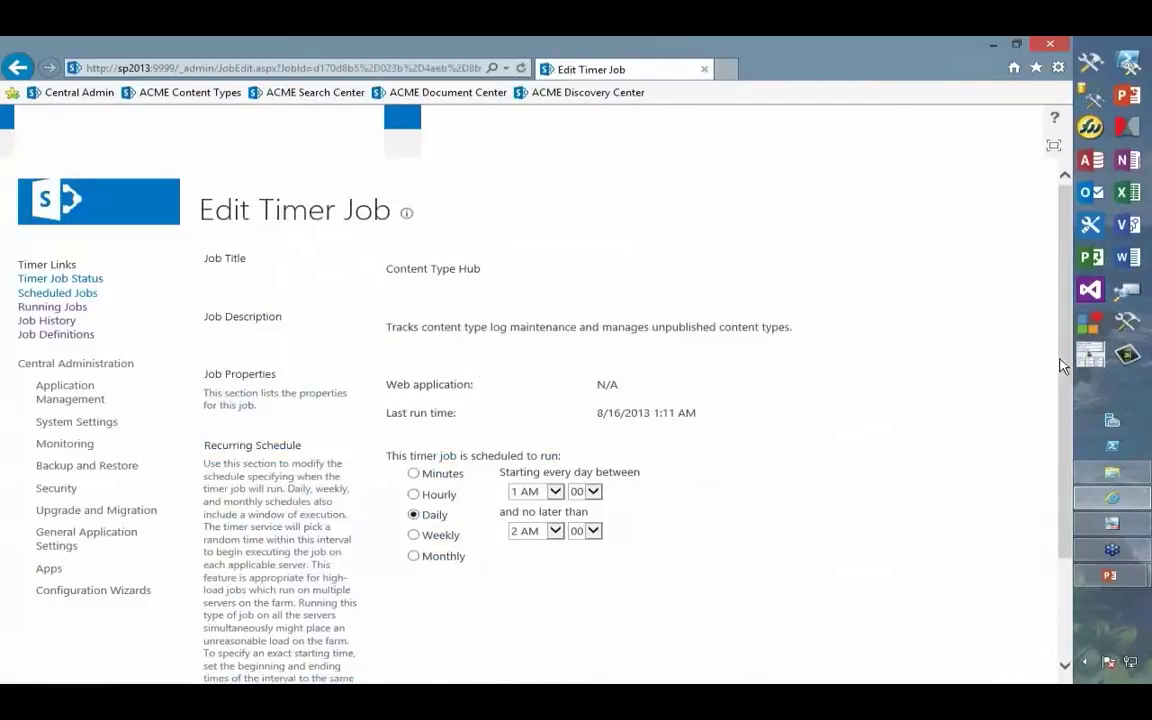
Review the Content Type Hub timer job's recurring schedule and available job actions, and leave without saving.
drag(1065, 366, 1044, 470)
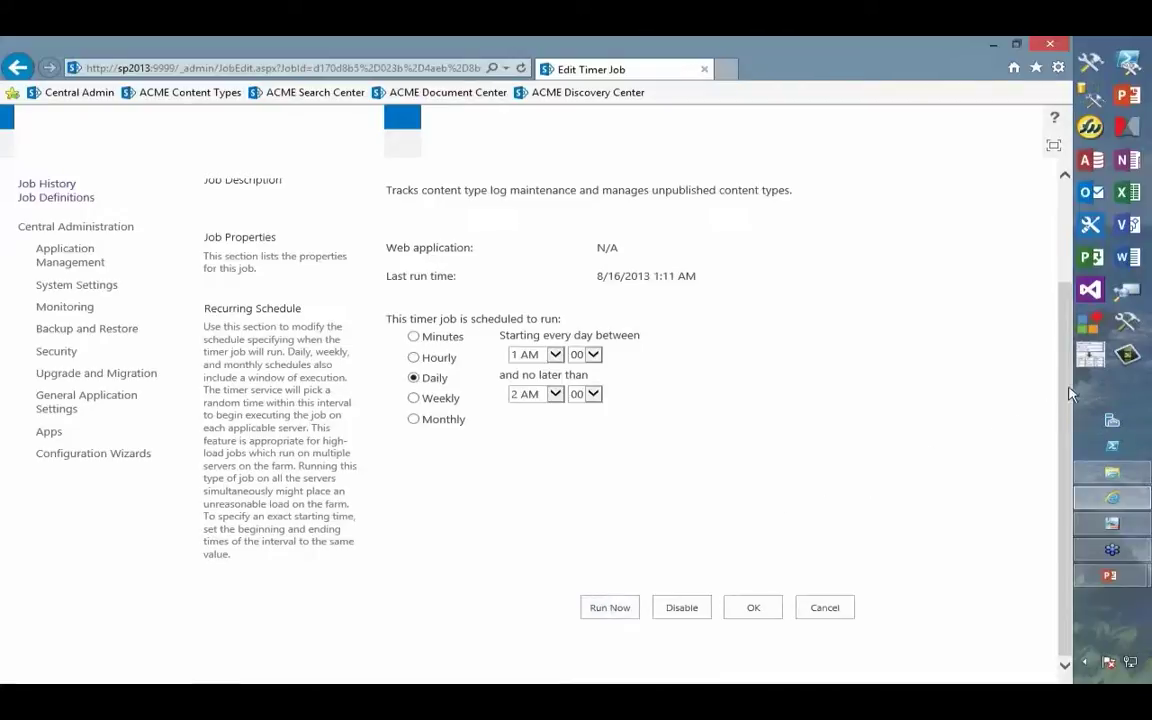
scroll(1063, 400, up, 1)
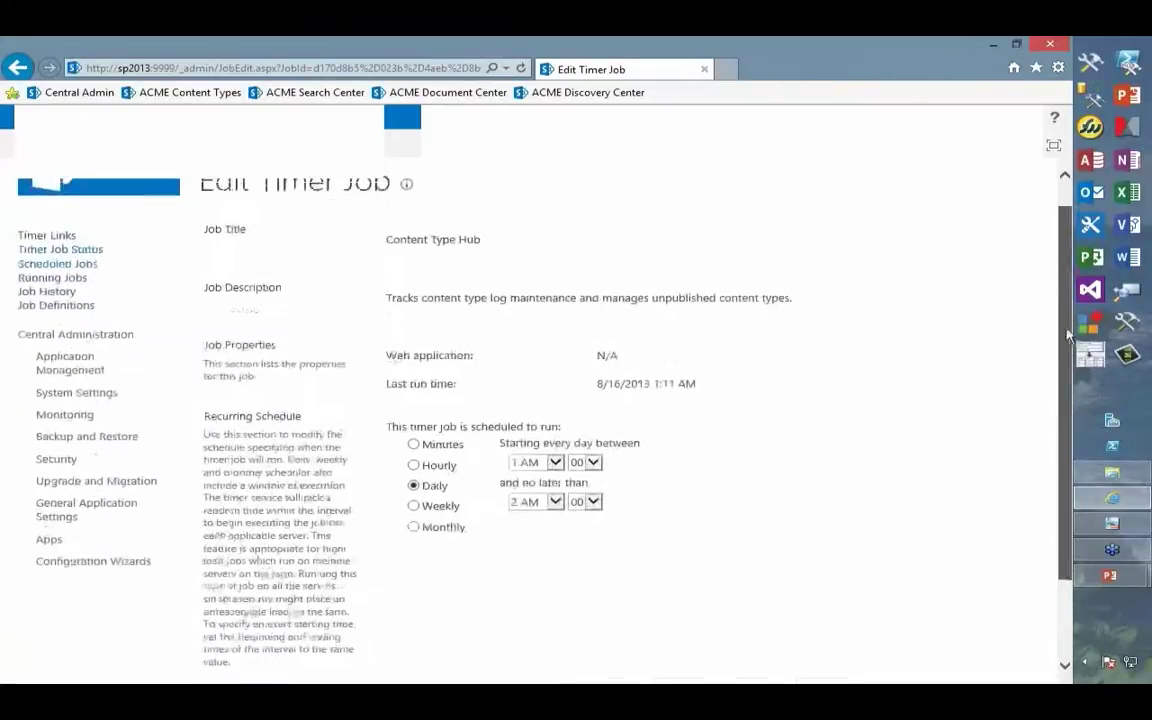
scroll(1068, 405, down, 1)
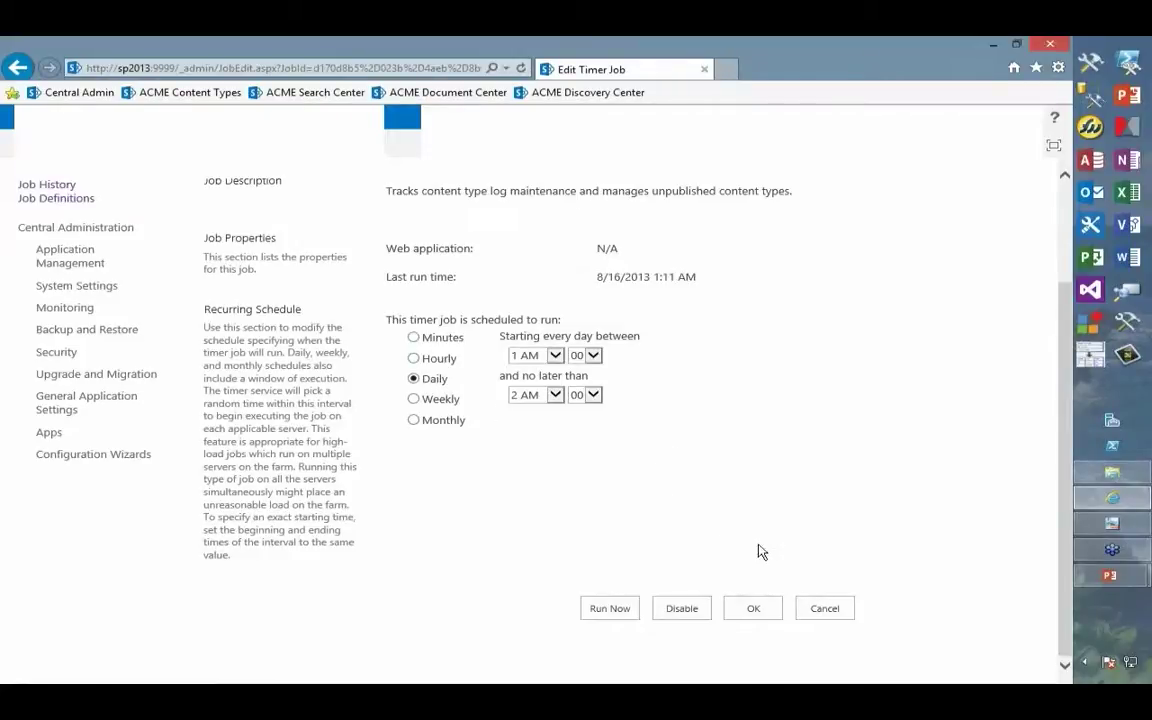
click(822, 610)
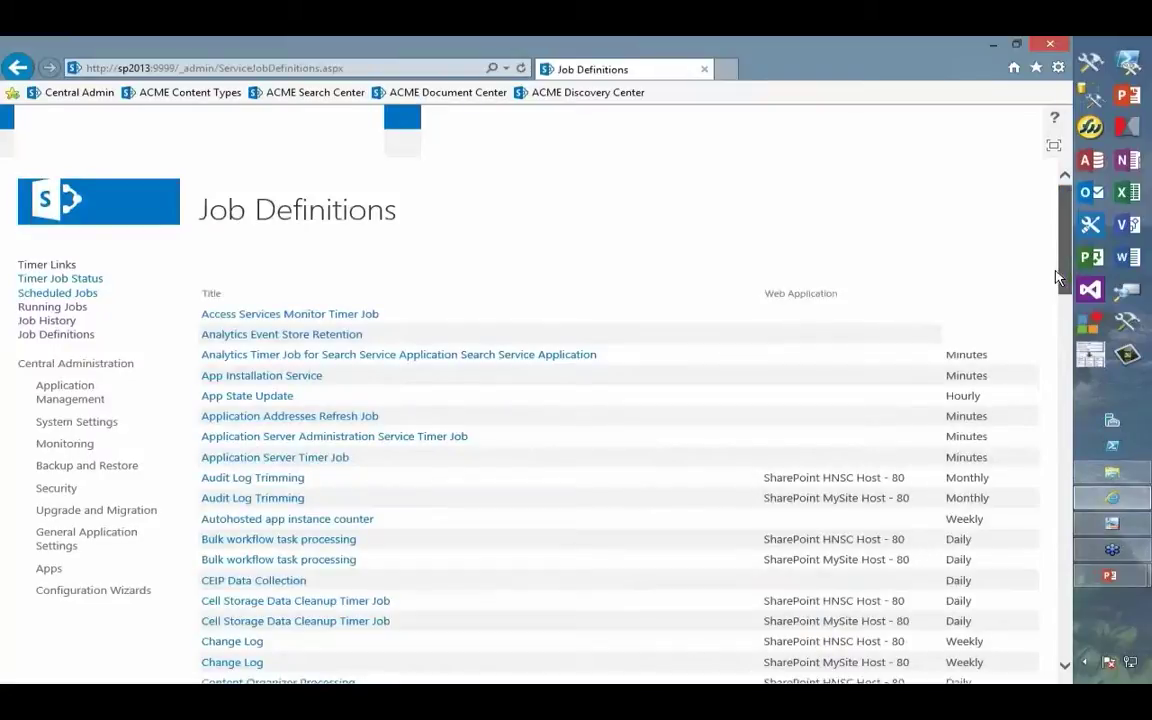
Open the Content Type Subscriber timer job for the SharePoint HNSC Host - 80 web application and examine its description and recurring schedule.
drag(1063, 272, 1050, 355)
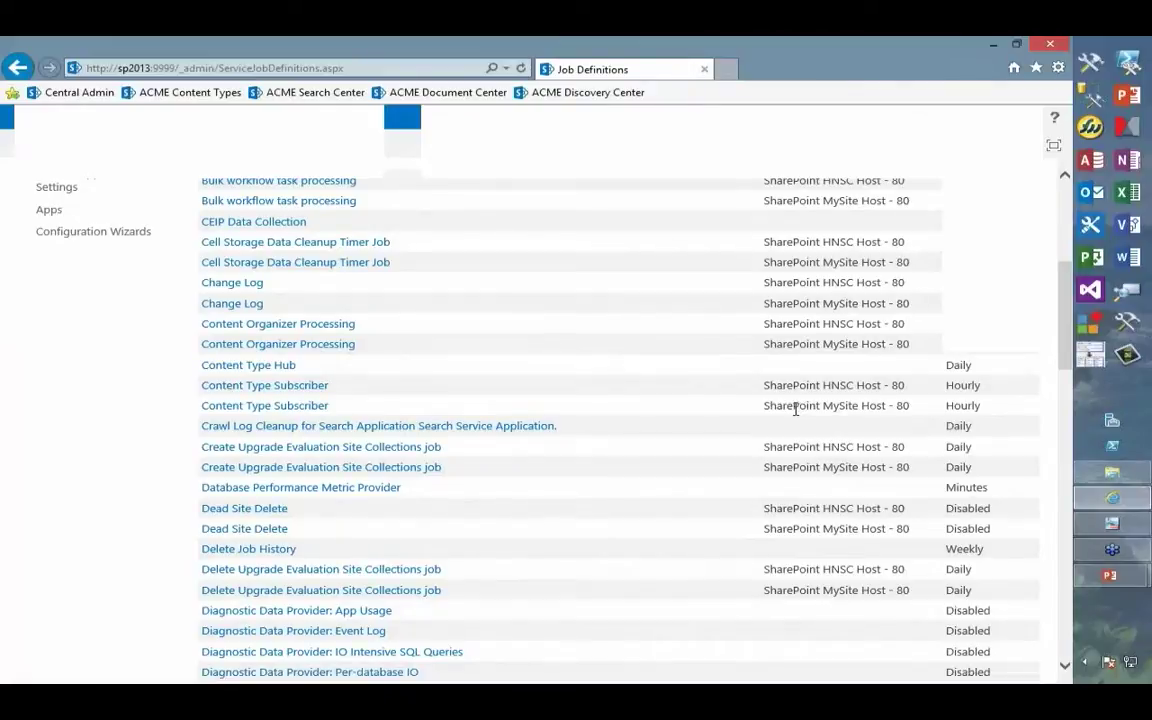
click(295, 386)
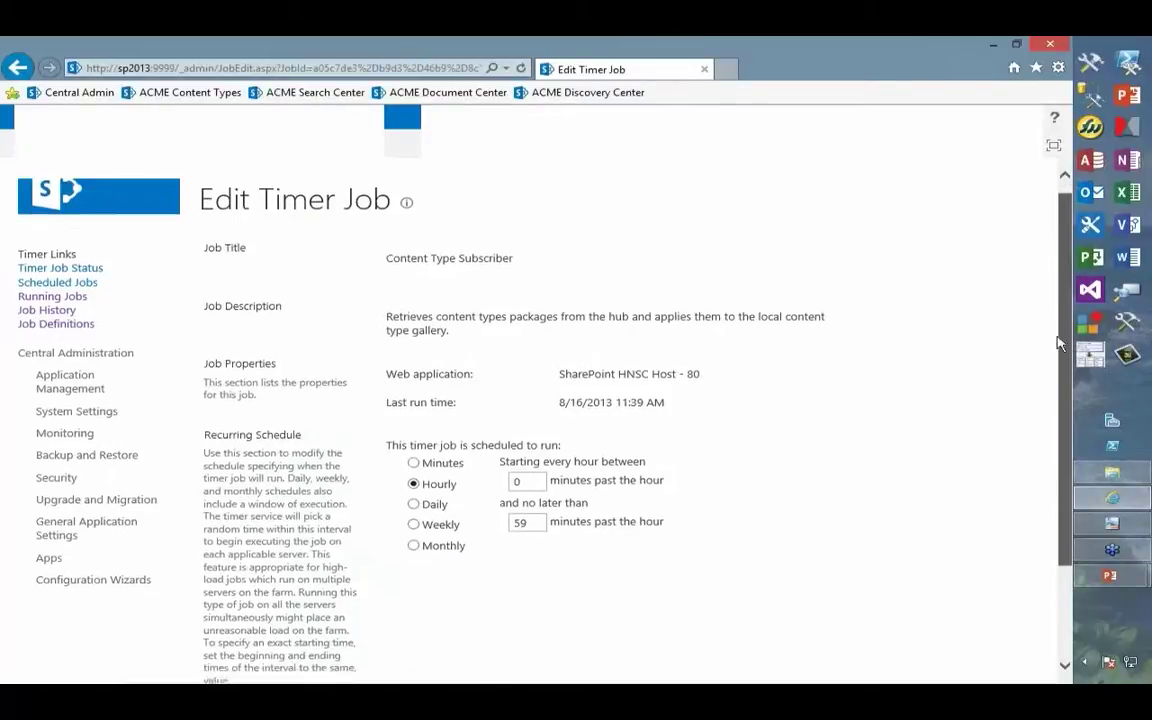
mouse_move(1067, 325)
mouse_down()
mouse_move(1062, 432)
mouse_move(1065, 350)
mouse_up()
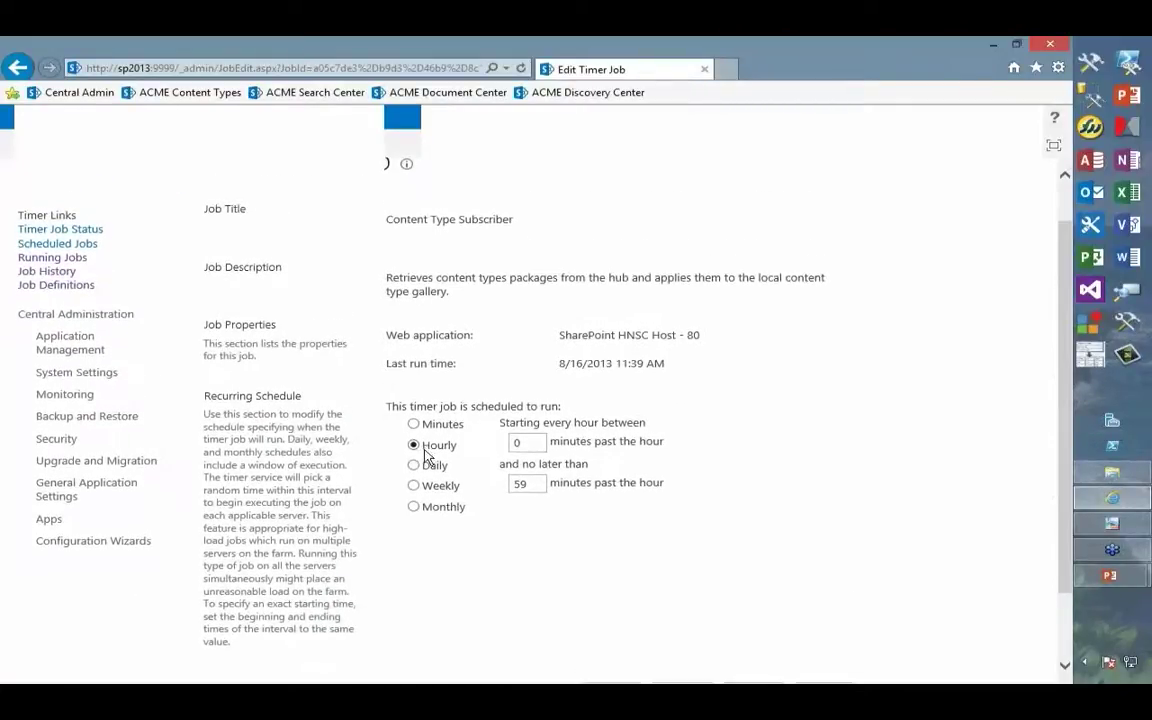
drag(433, 453, 440, 450)
scroll(1062, 340, up, 2)
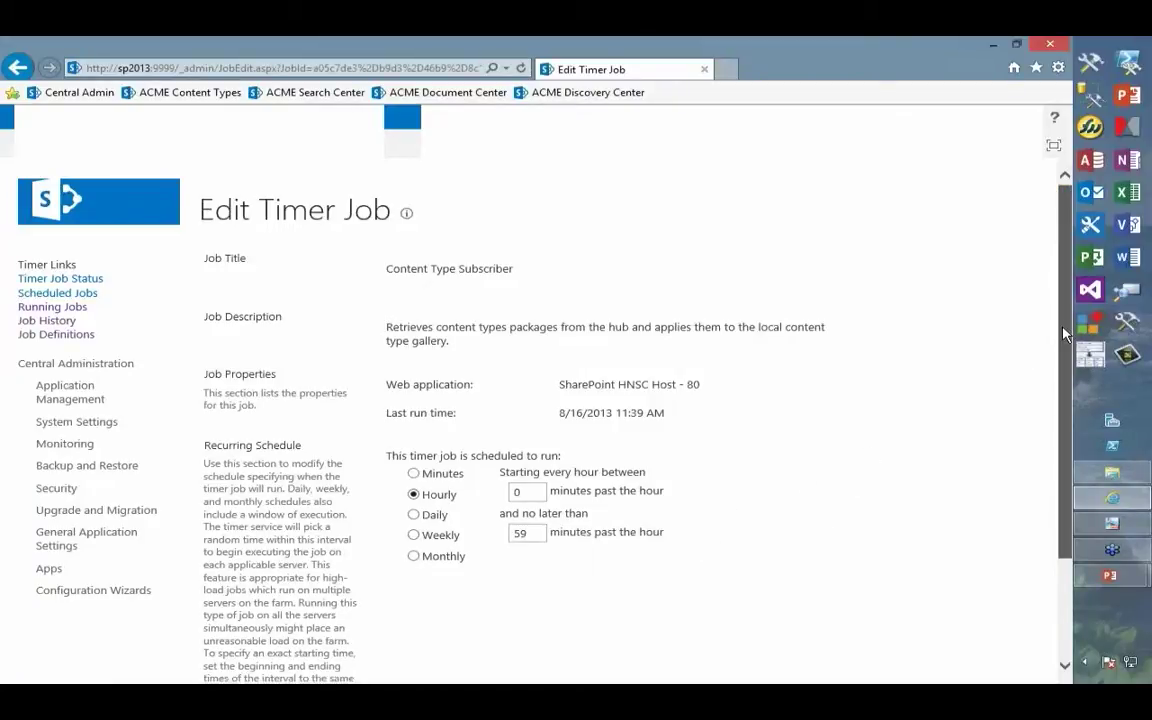
scroll(1049, 411, down, 3)
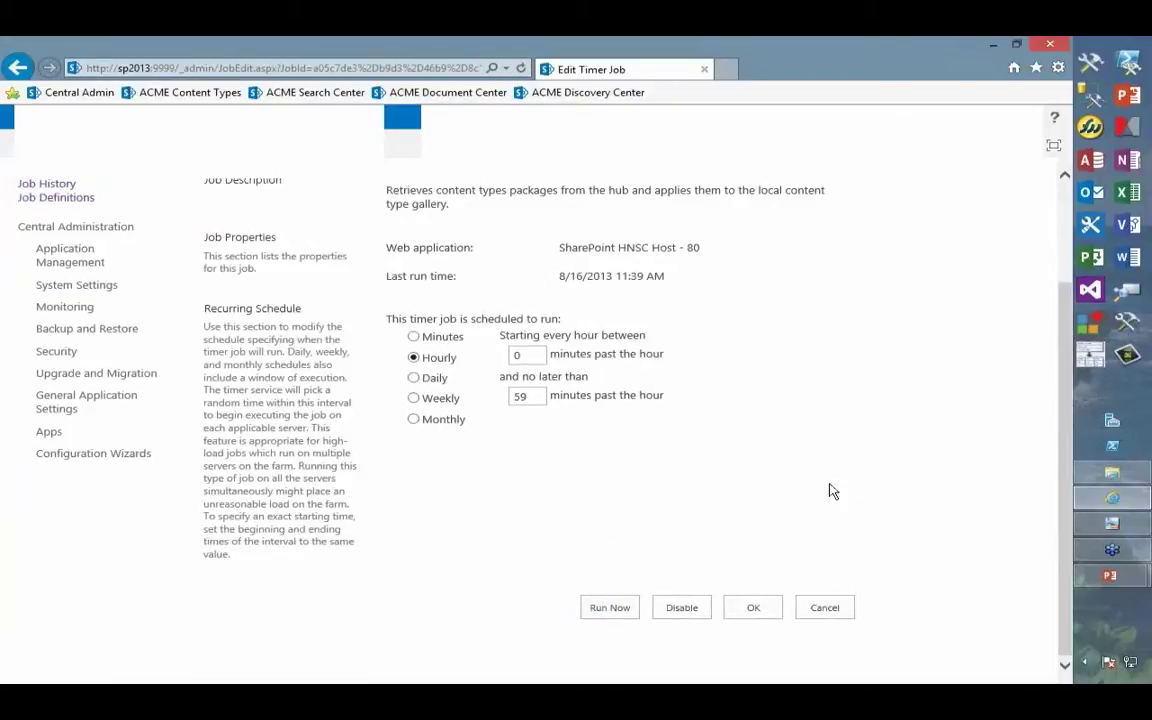
scroll(955, 315, up, 3)
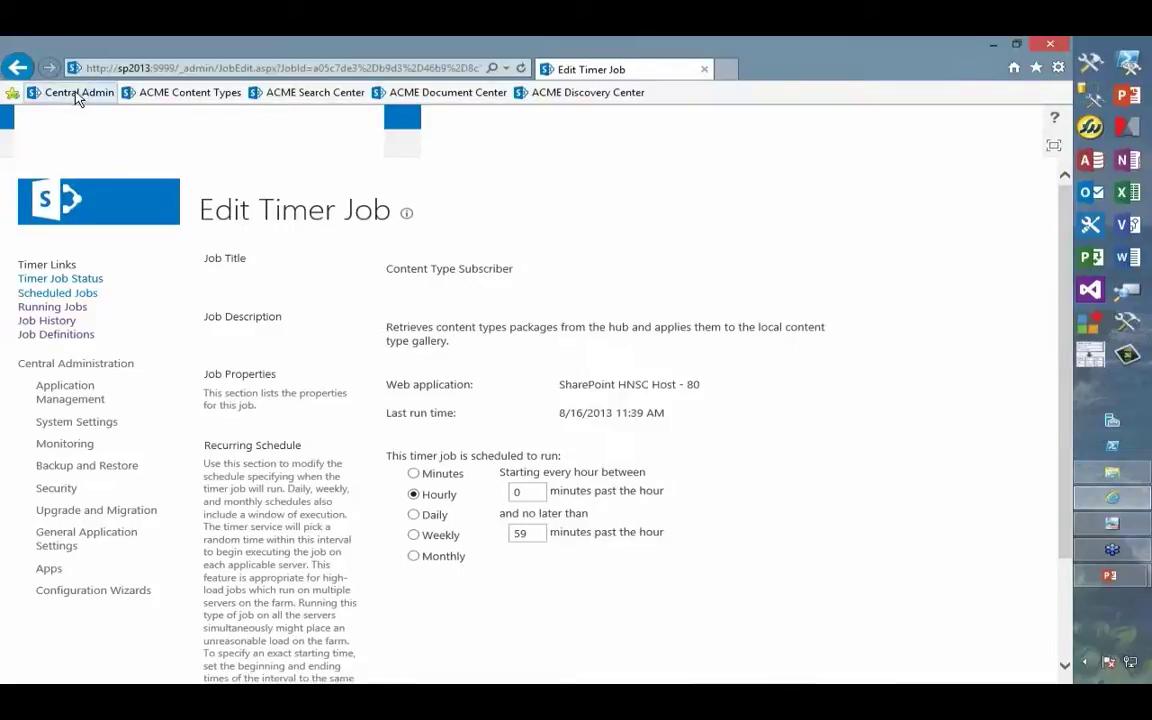
Go to the ACME Content Types site and open its site content types from Site Settings.
click(200, 94)
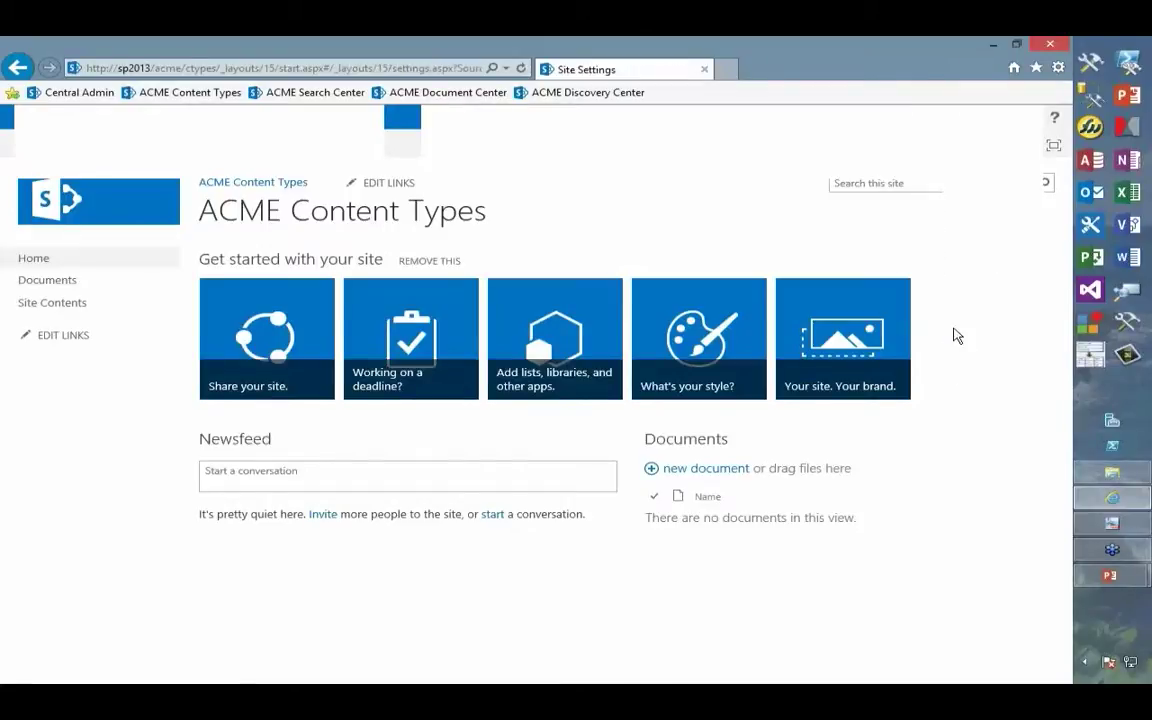
click(260, 385)
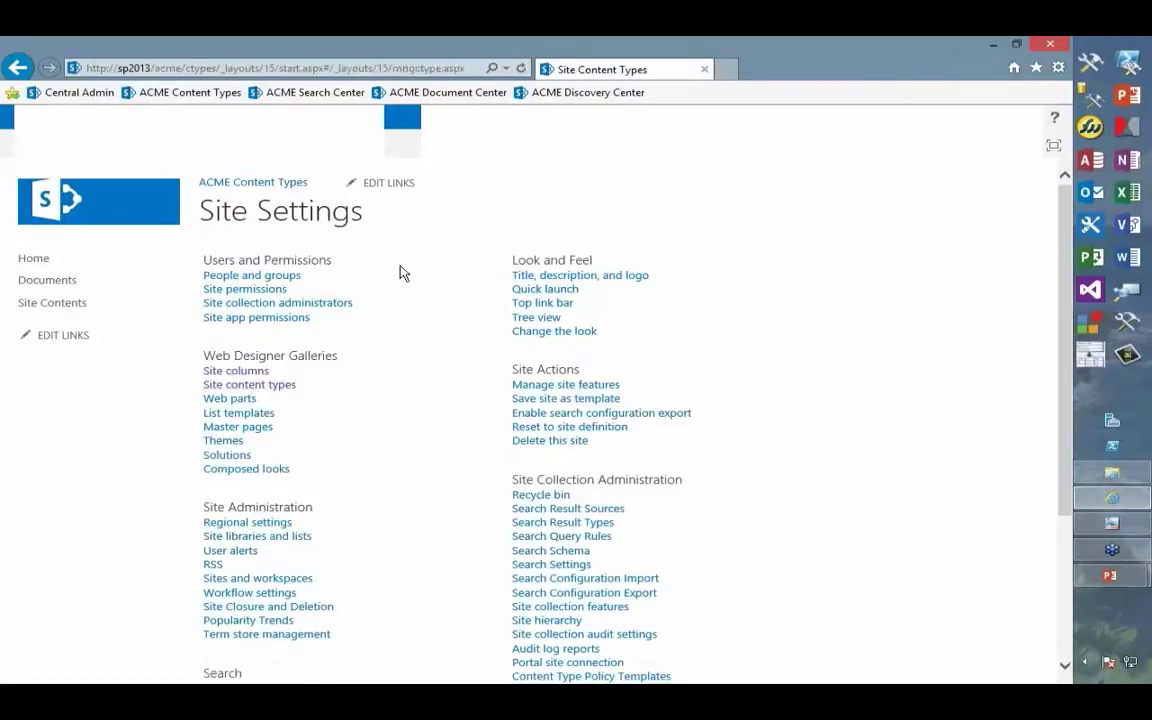